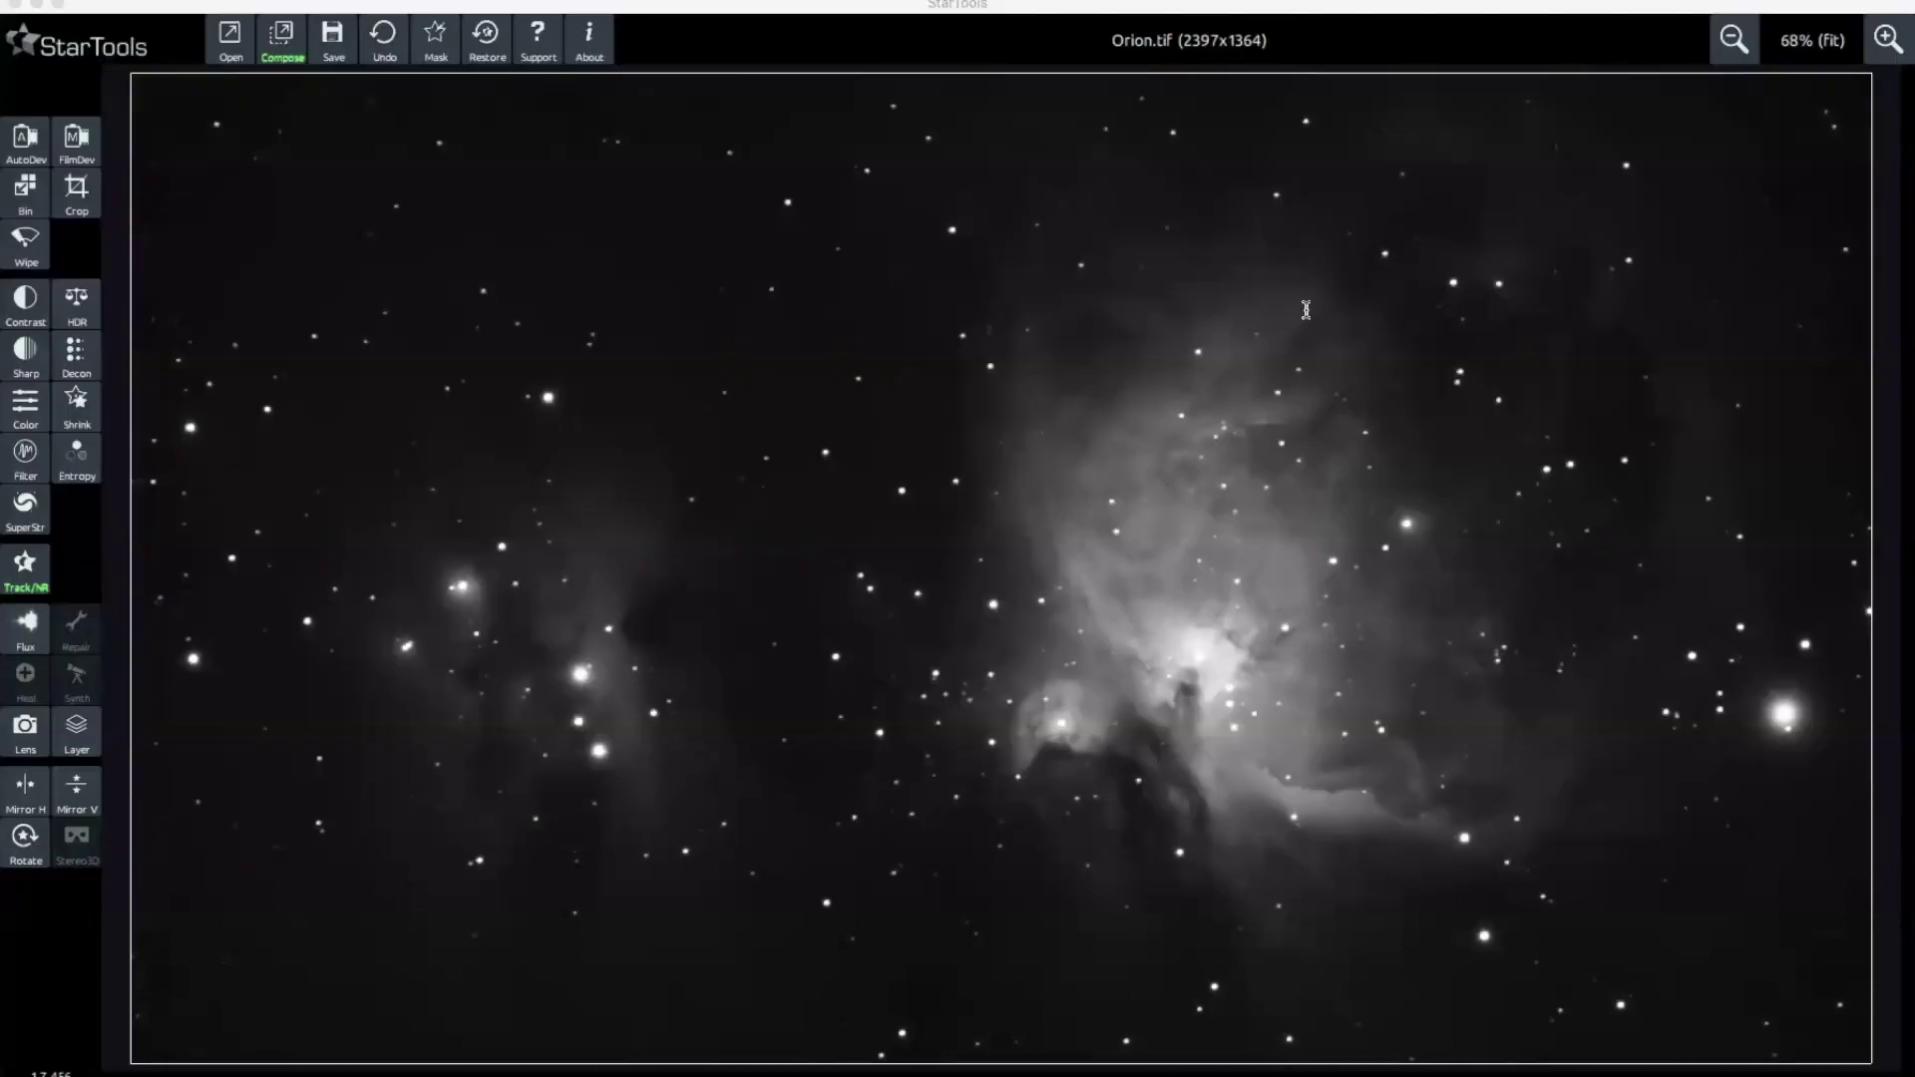
Activate StarTools, open the Color module and choose Fill Mask to cover the whole Orion image.
click(1305, 310)
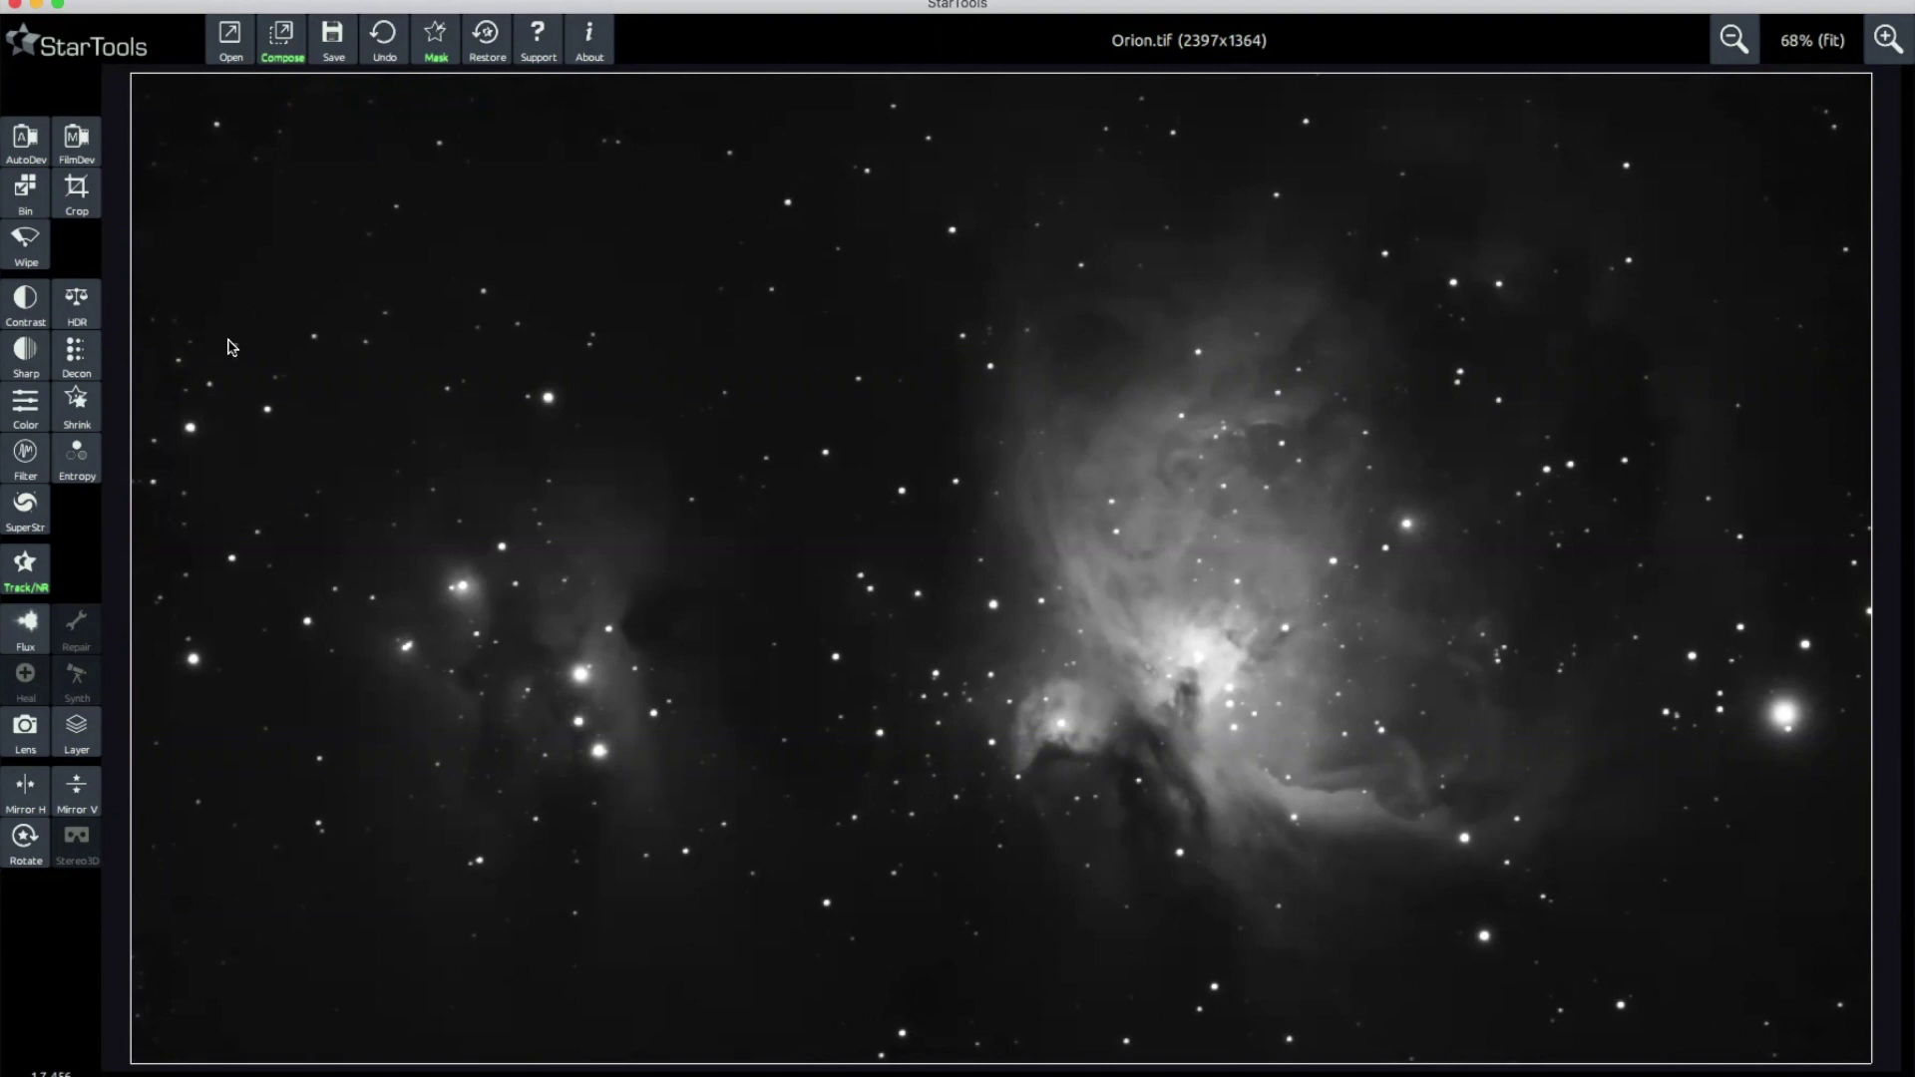
click(26, 407)
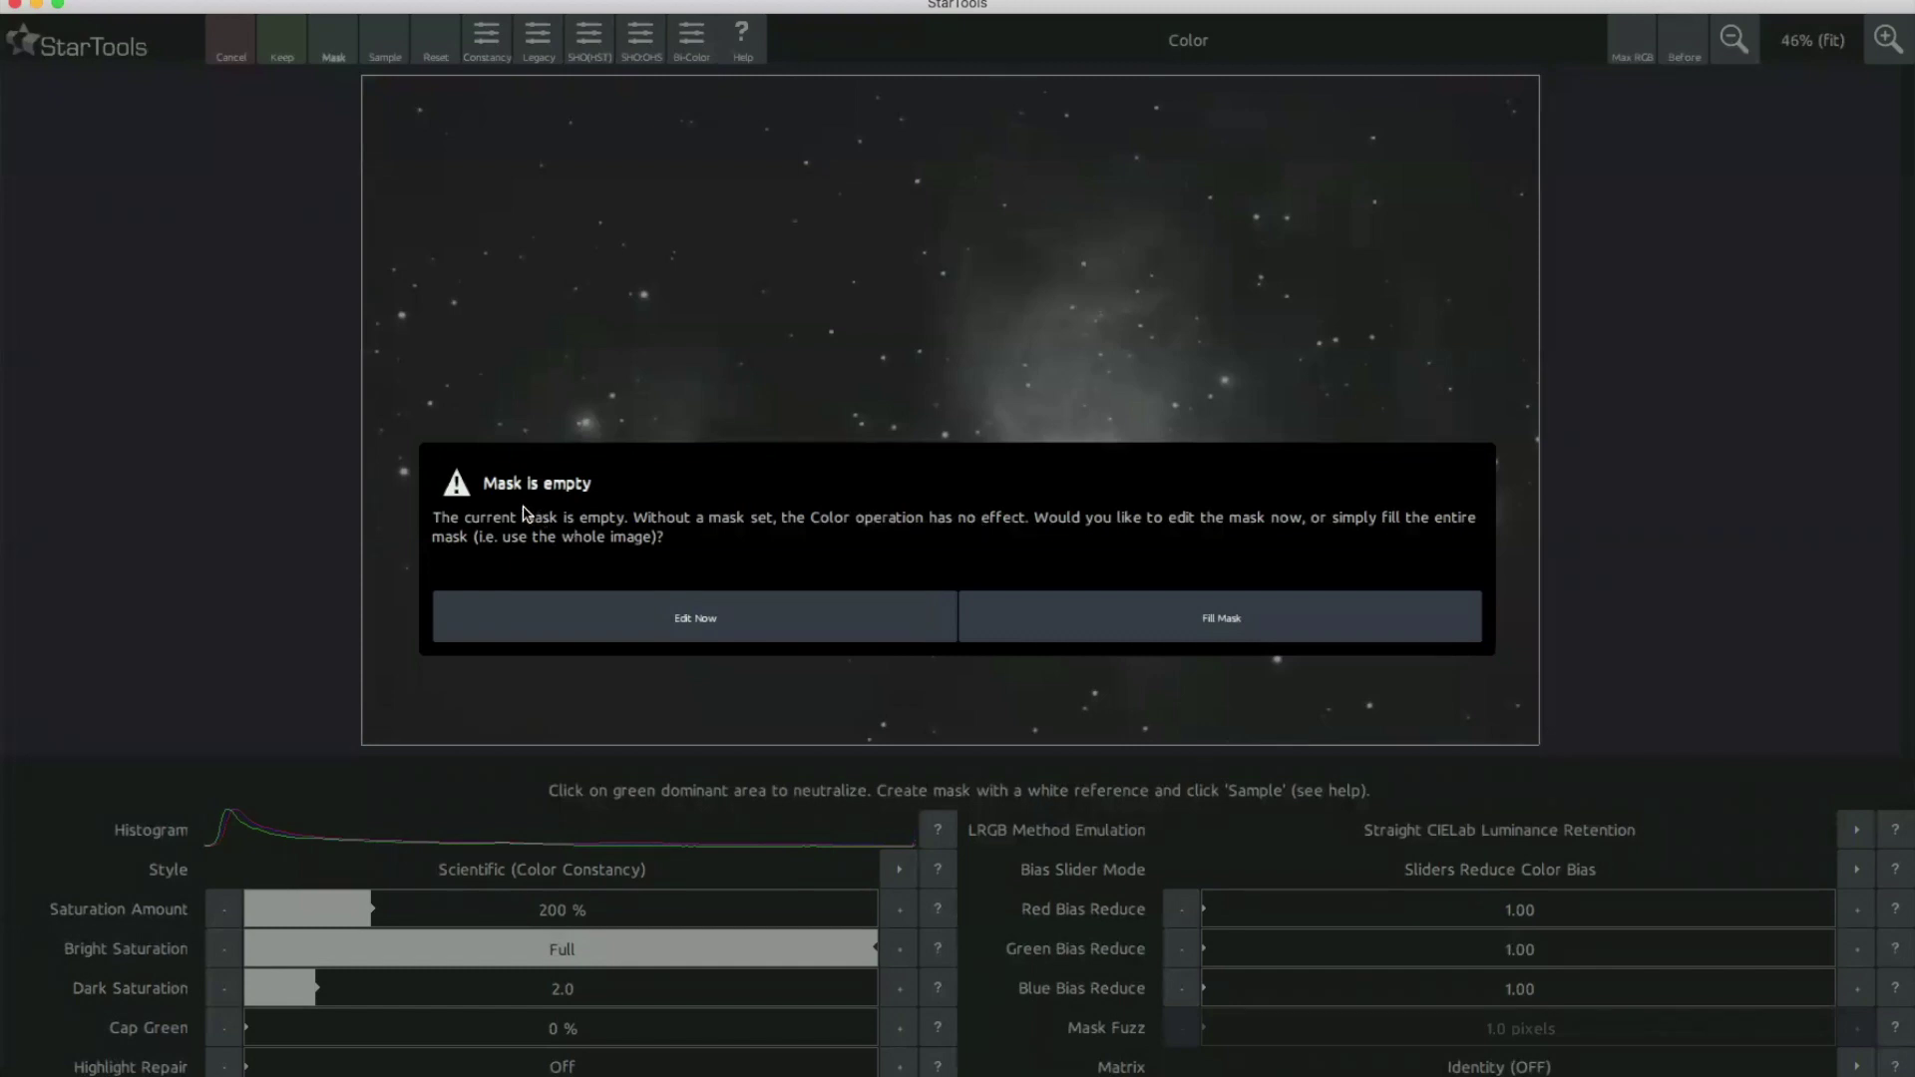
click(1146, 631)
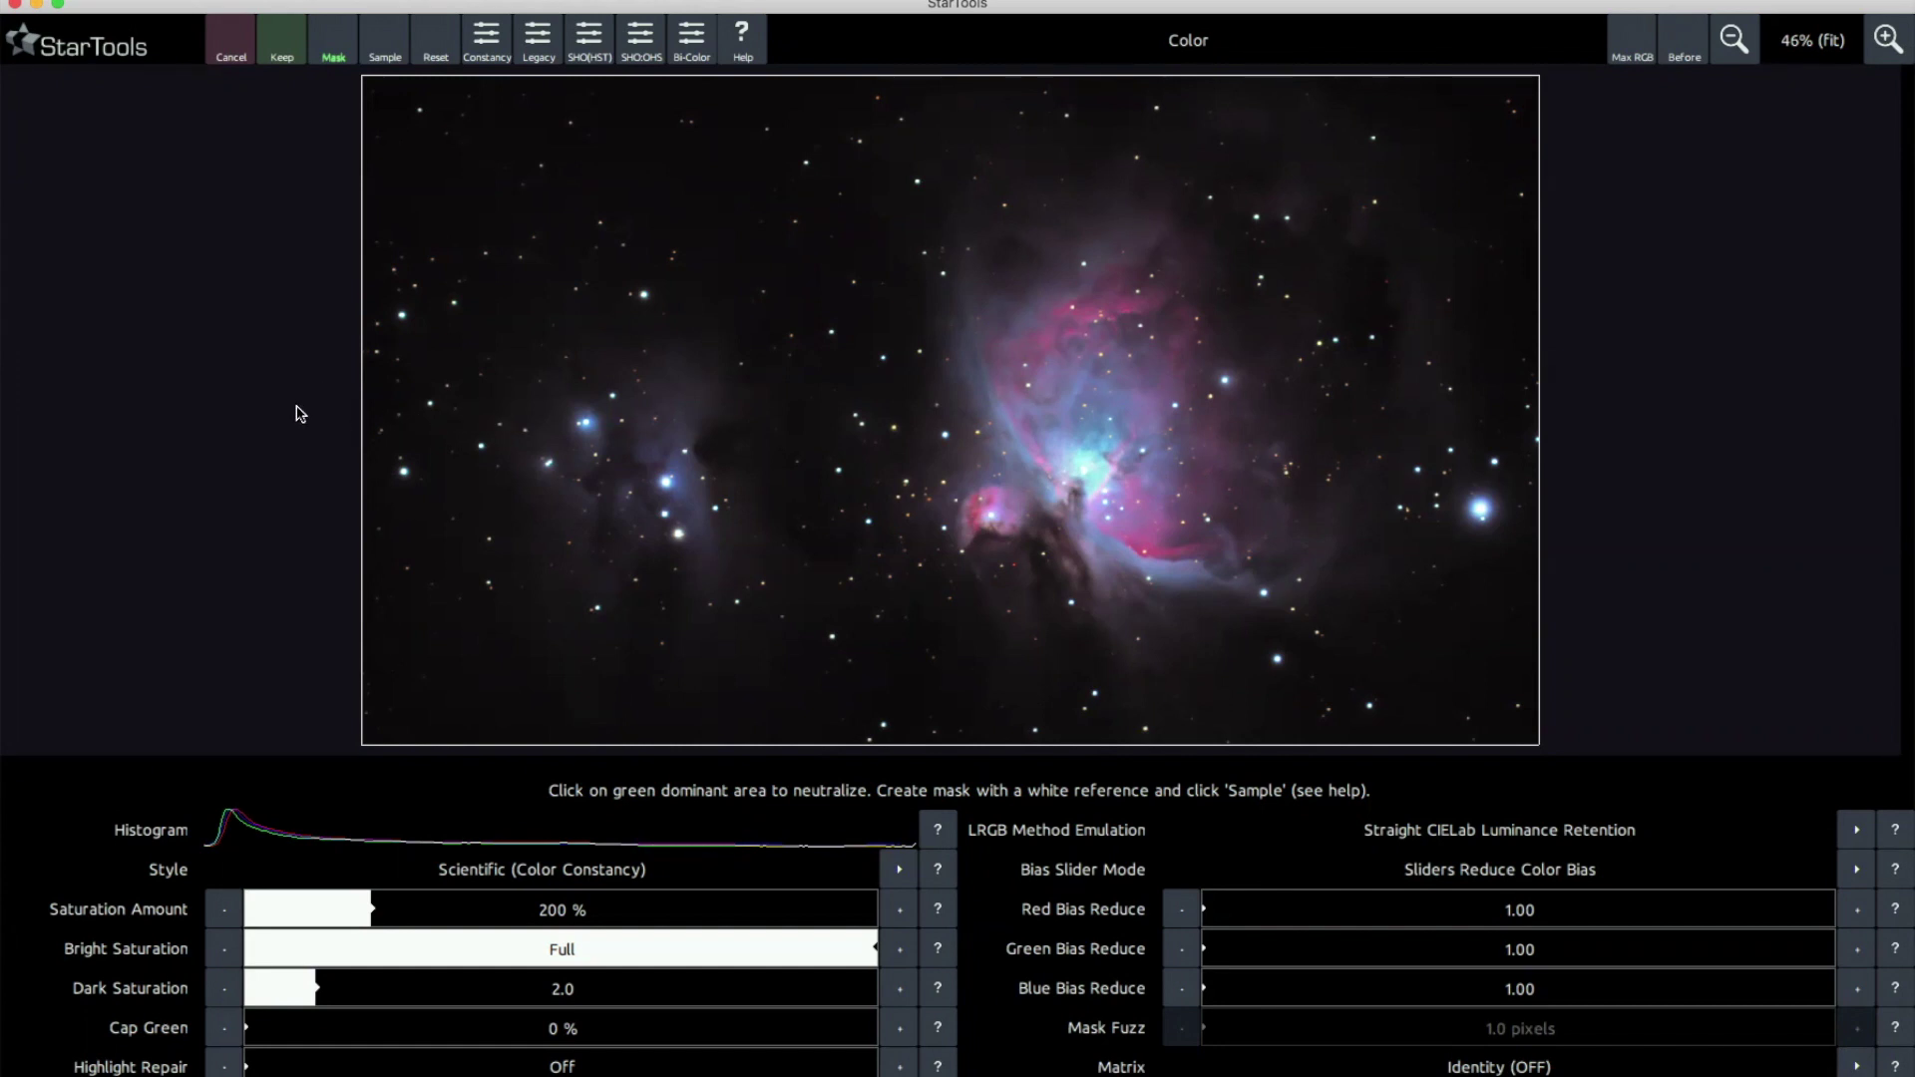
click(1646, 44)
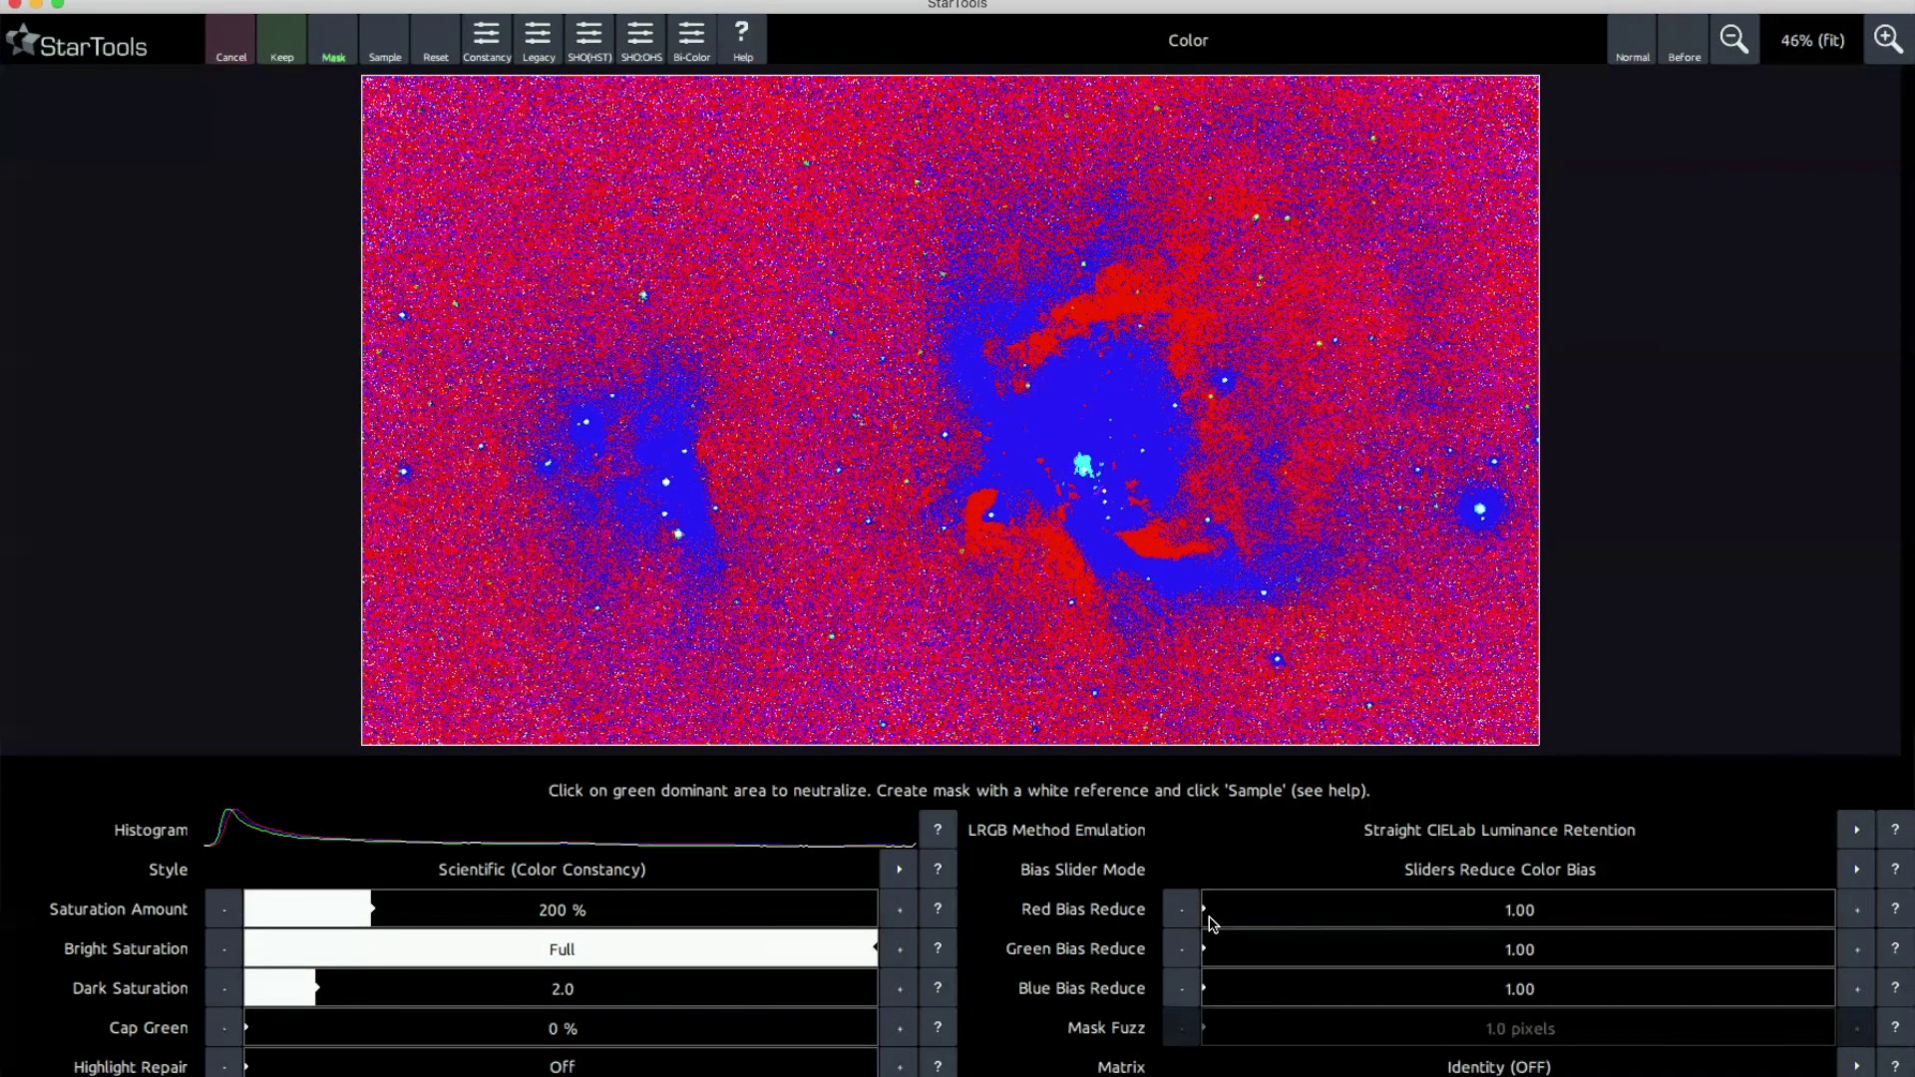
Set Red Bias Reduce to 1.18 and Blue Bias Reduce to 1.12, then return to the Normal preview.
click(1210, 922)
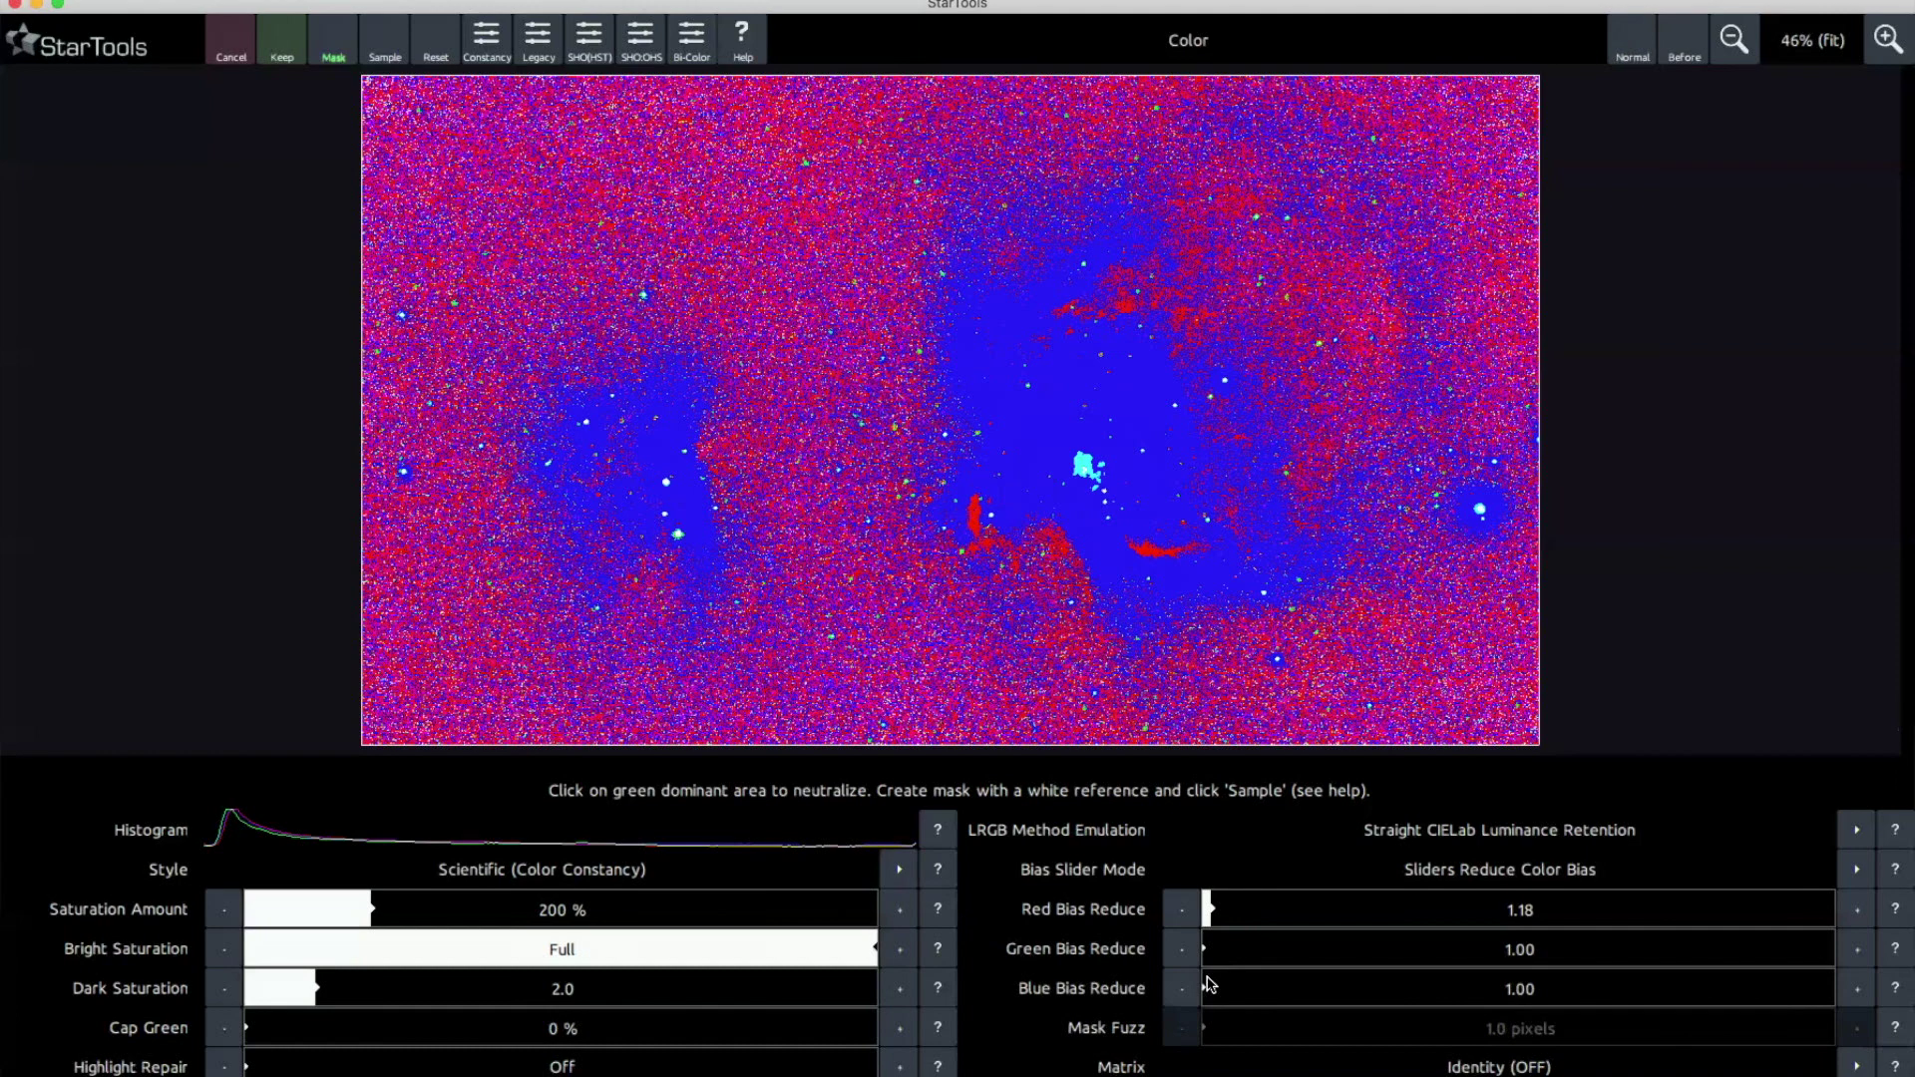
click(1209, 987)
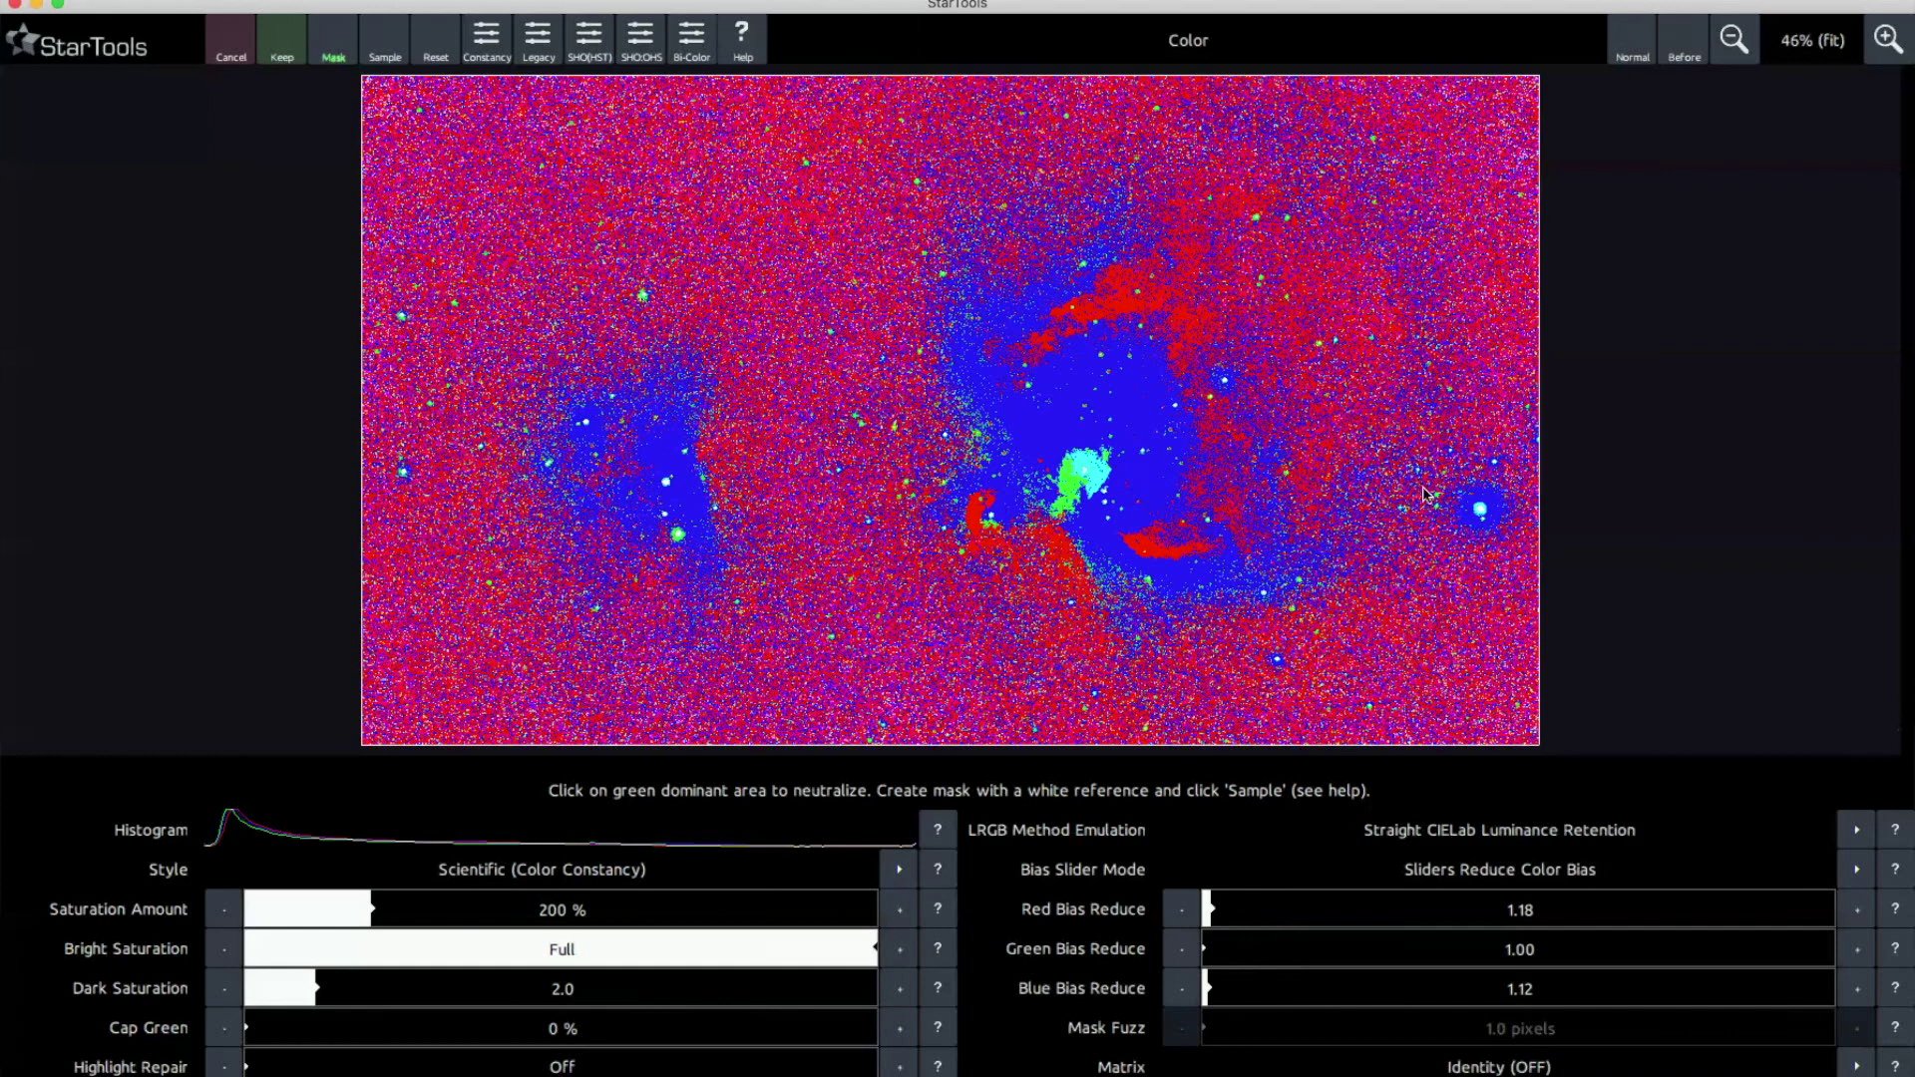
click(1630, 46)
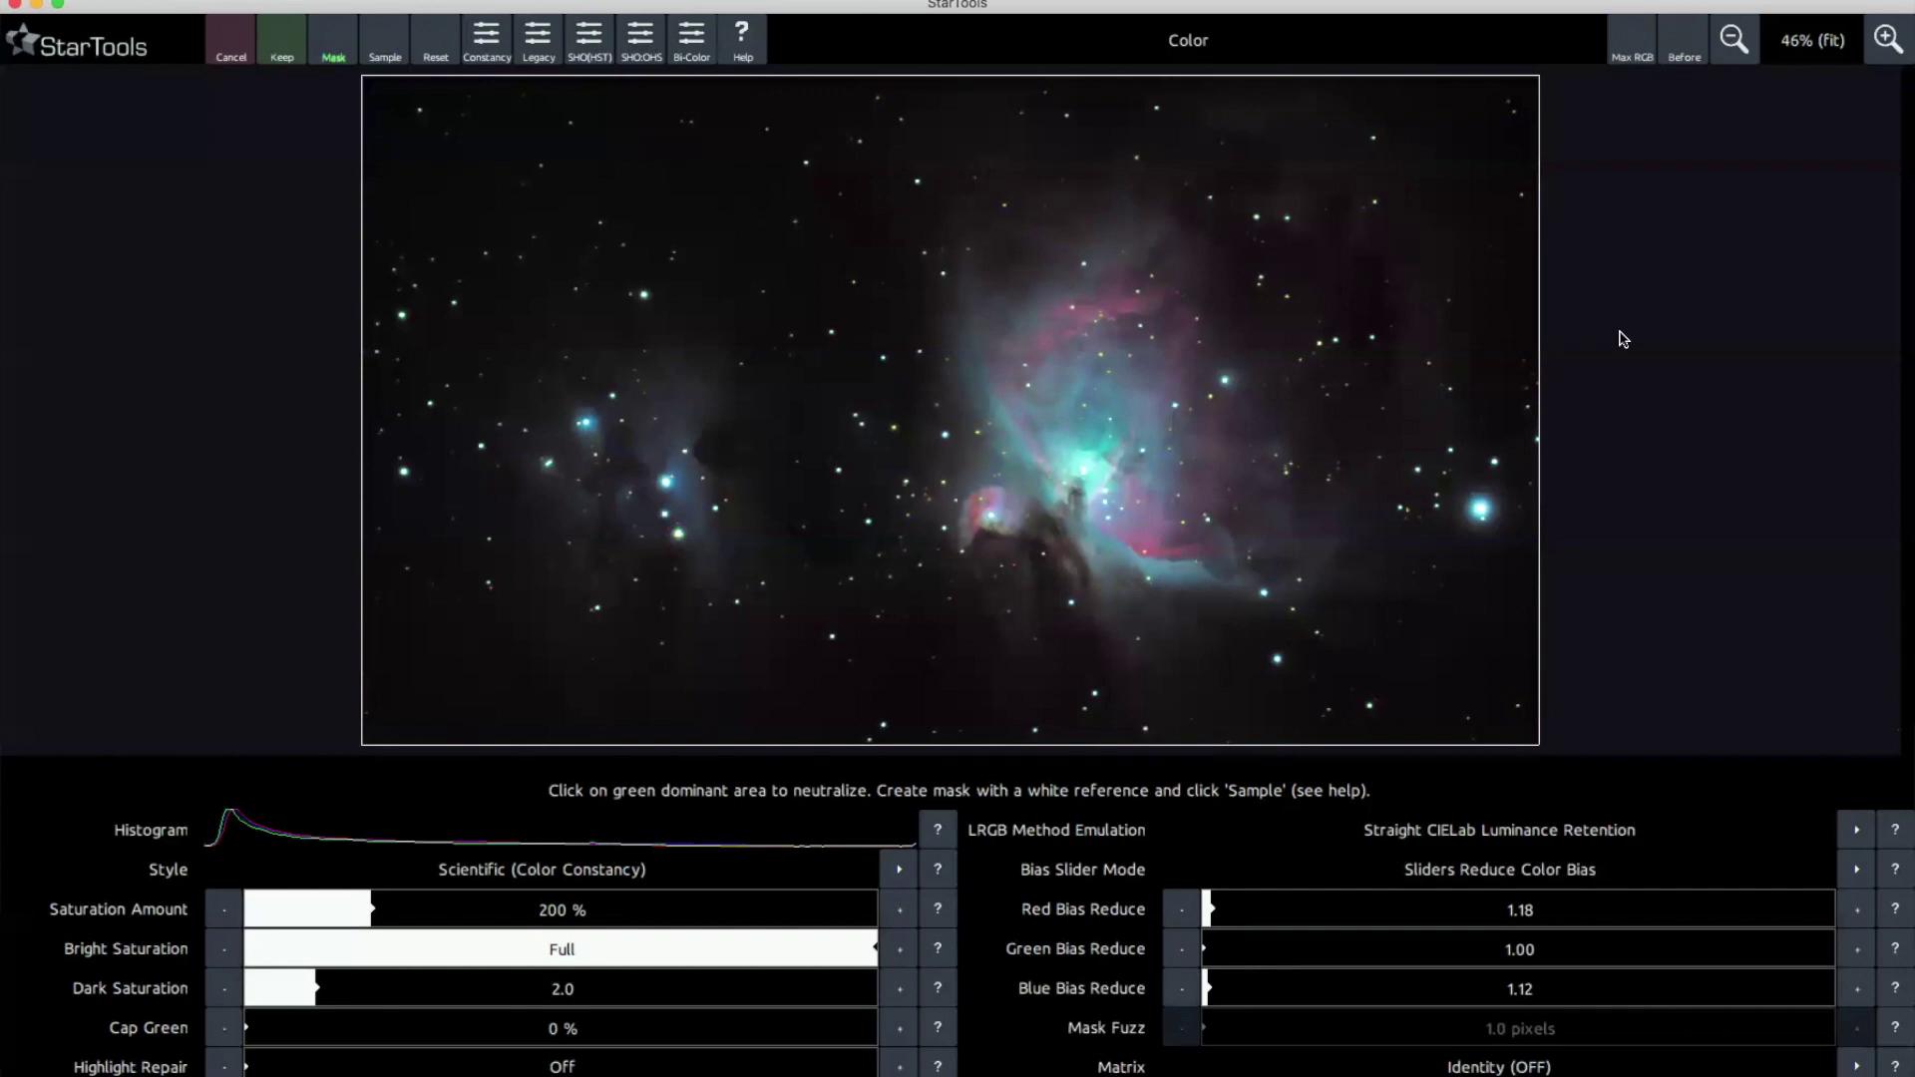
Switch to the Max RGB colour-dominance view, then back to the normal colour preview.
click(1632, 50)
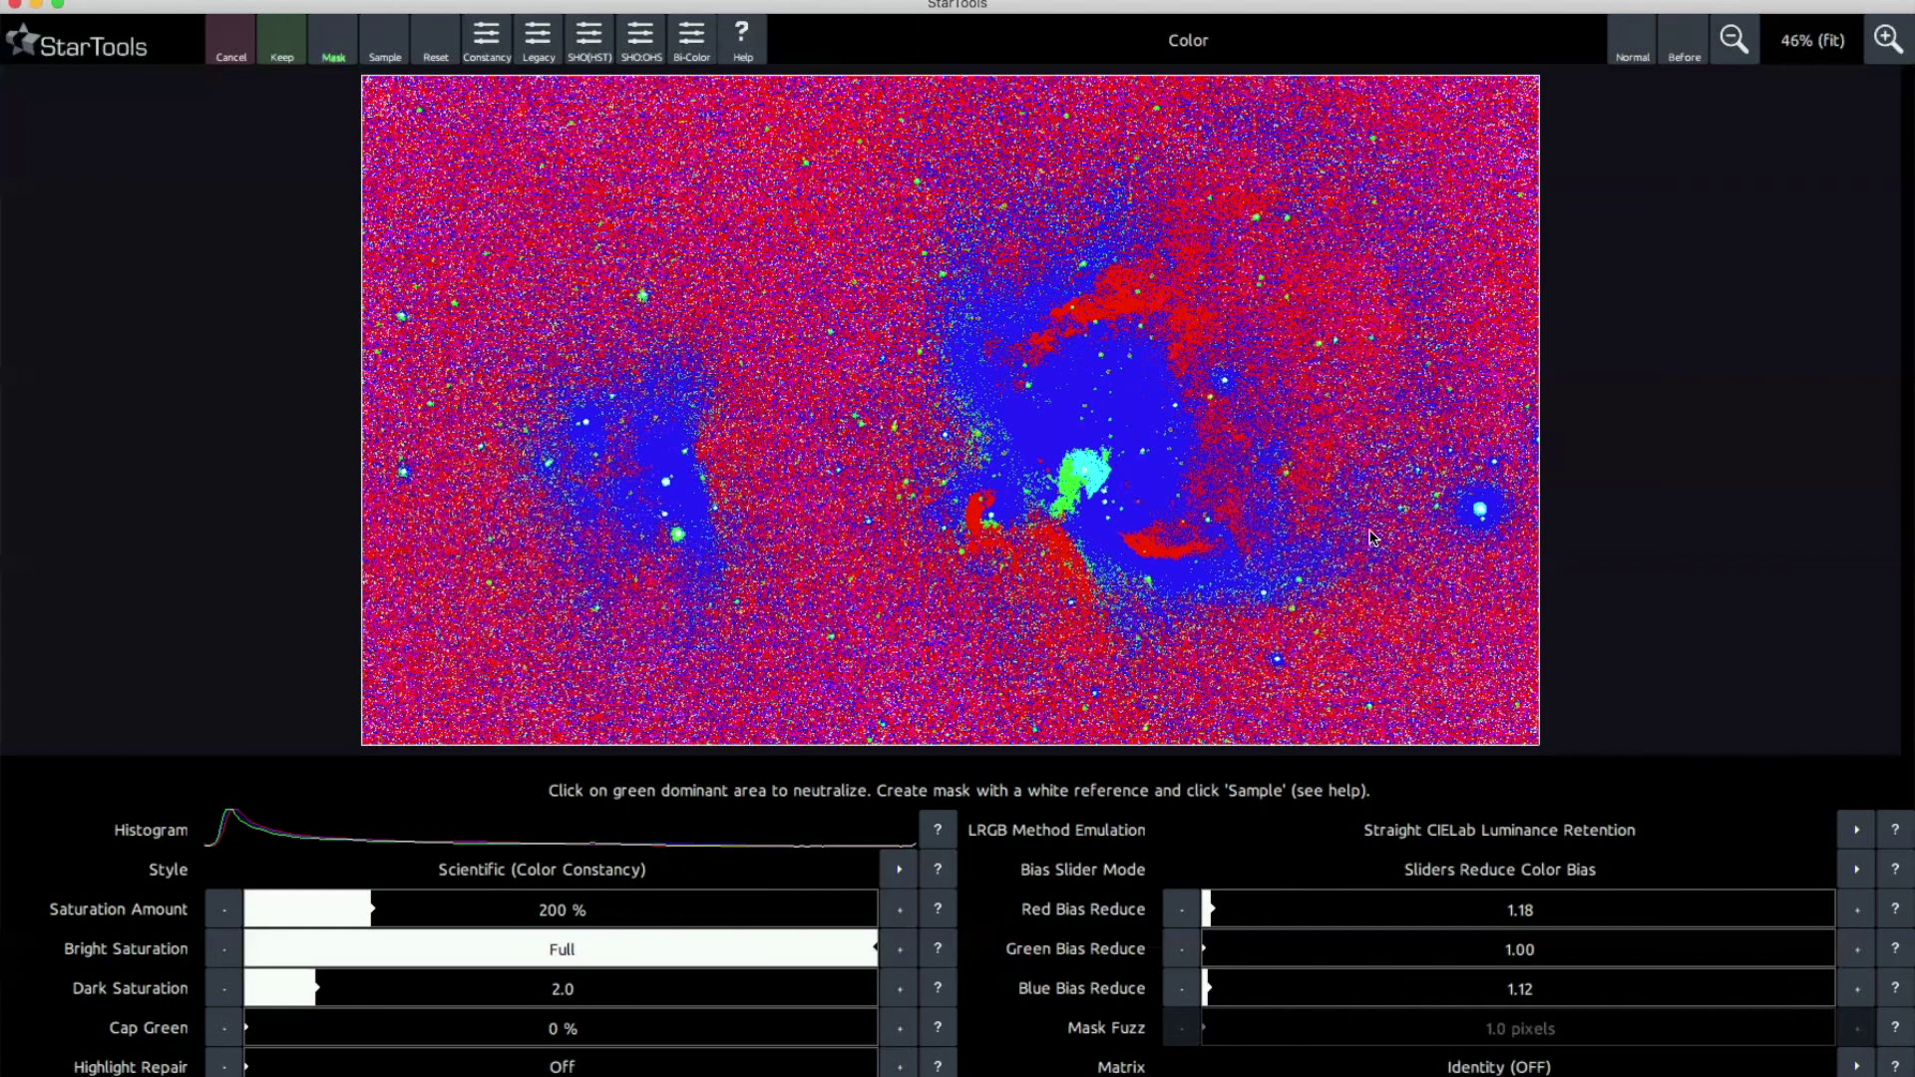
click(1636, 45)
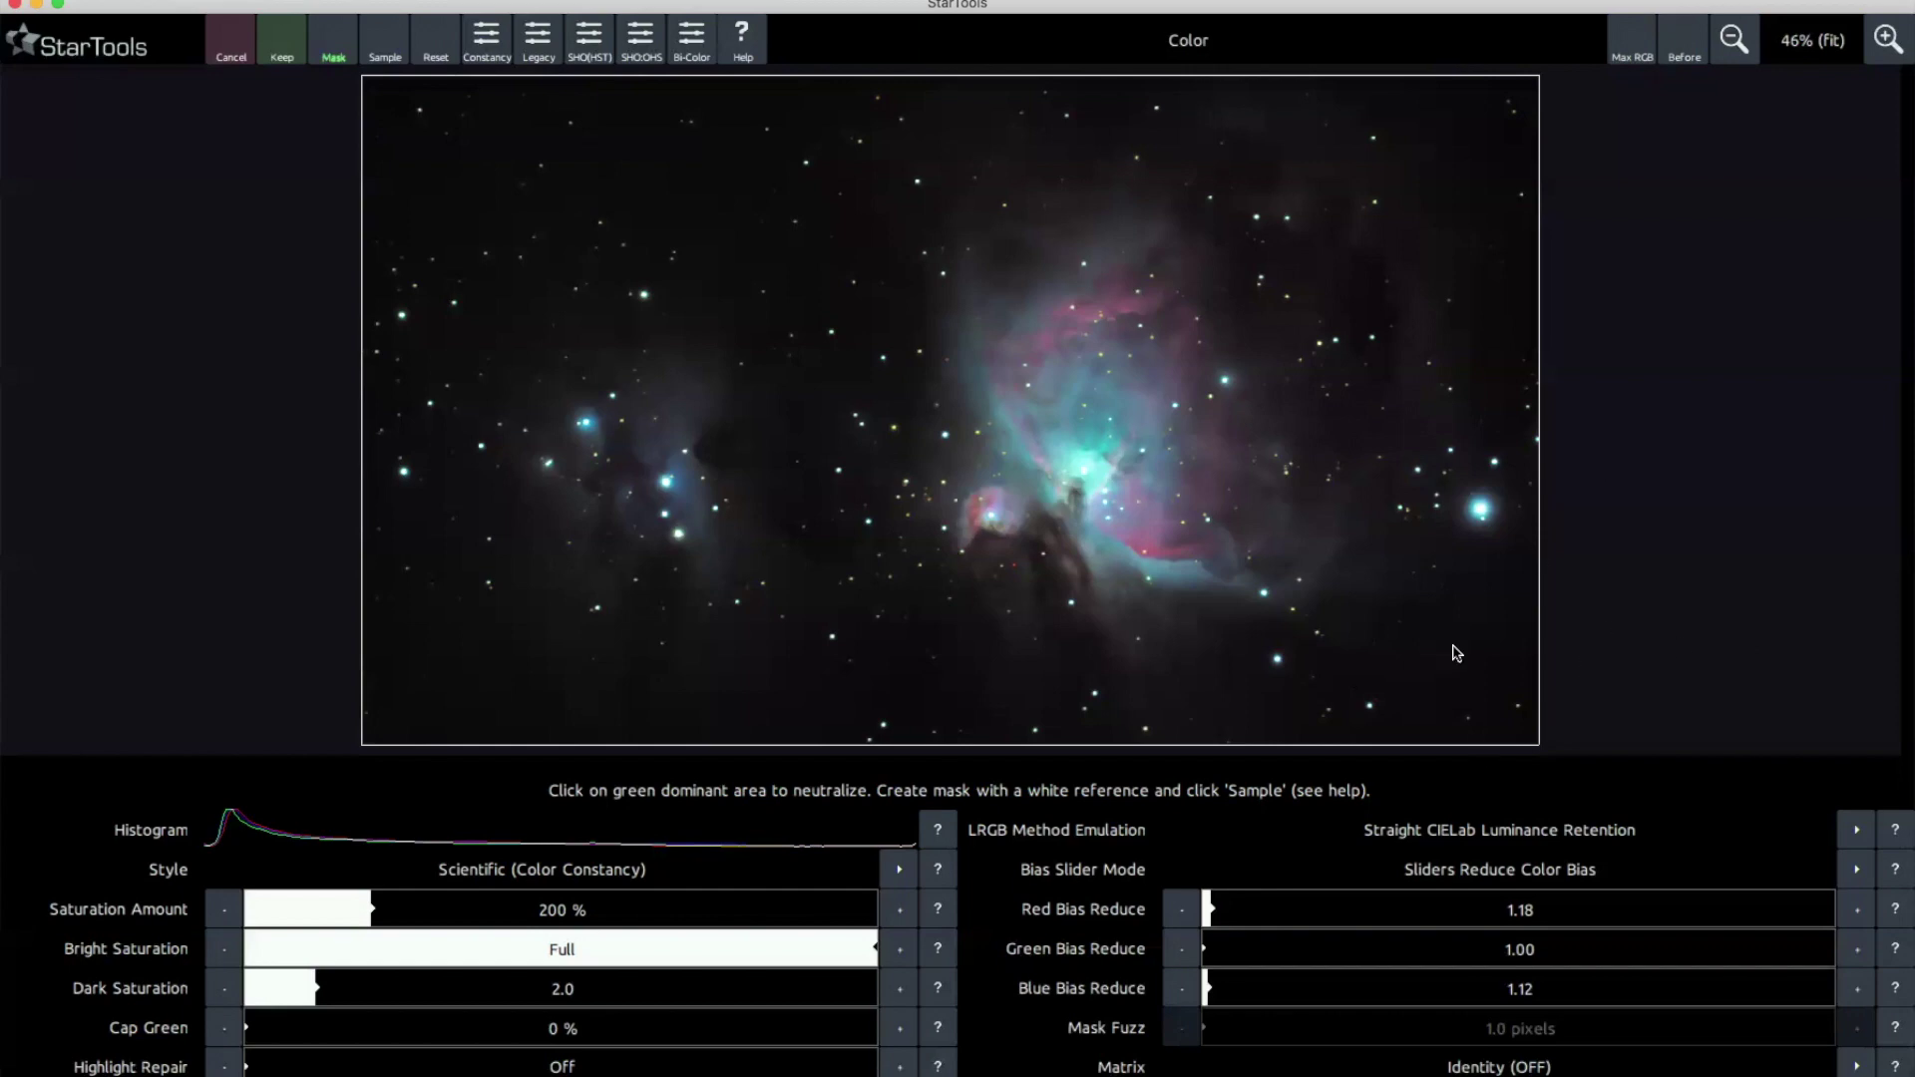
In Max RGB view, raise Red Bias Reduce to 1.30 and Blue to 1.22, then cancel the Color module.
click(1630, 55)
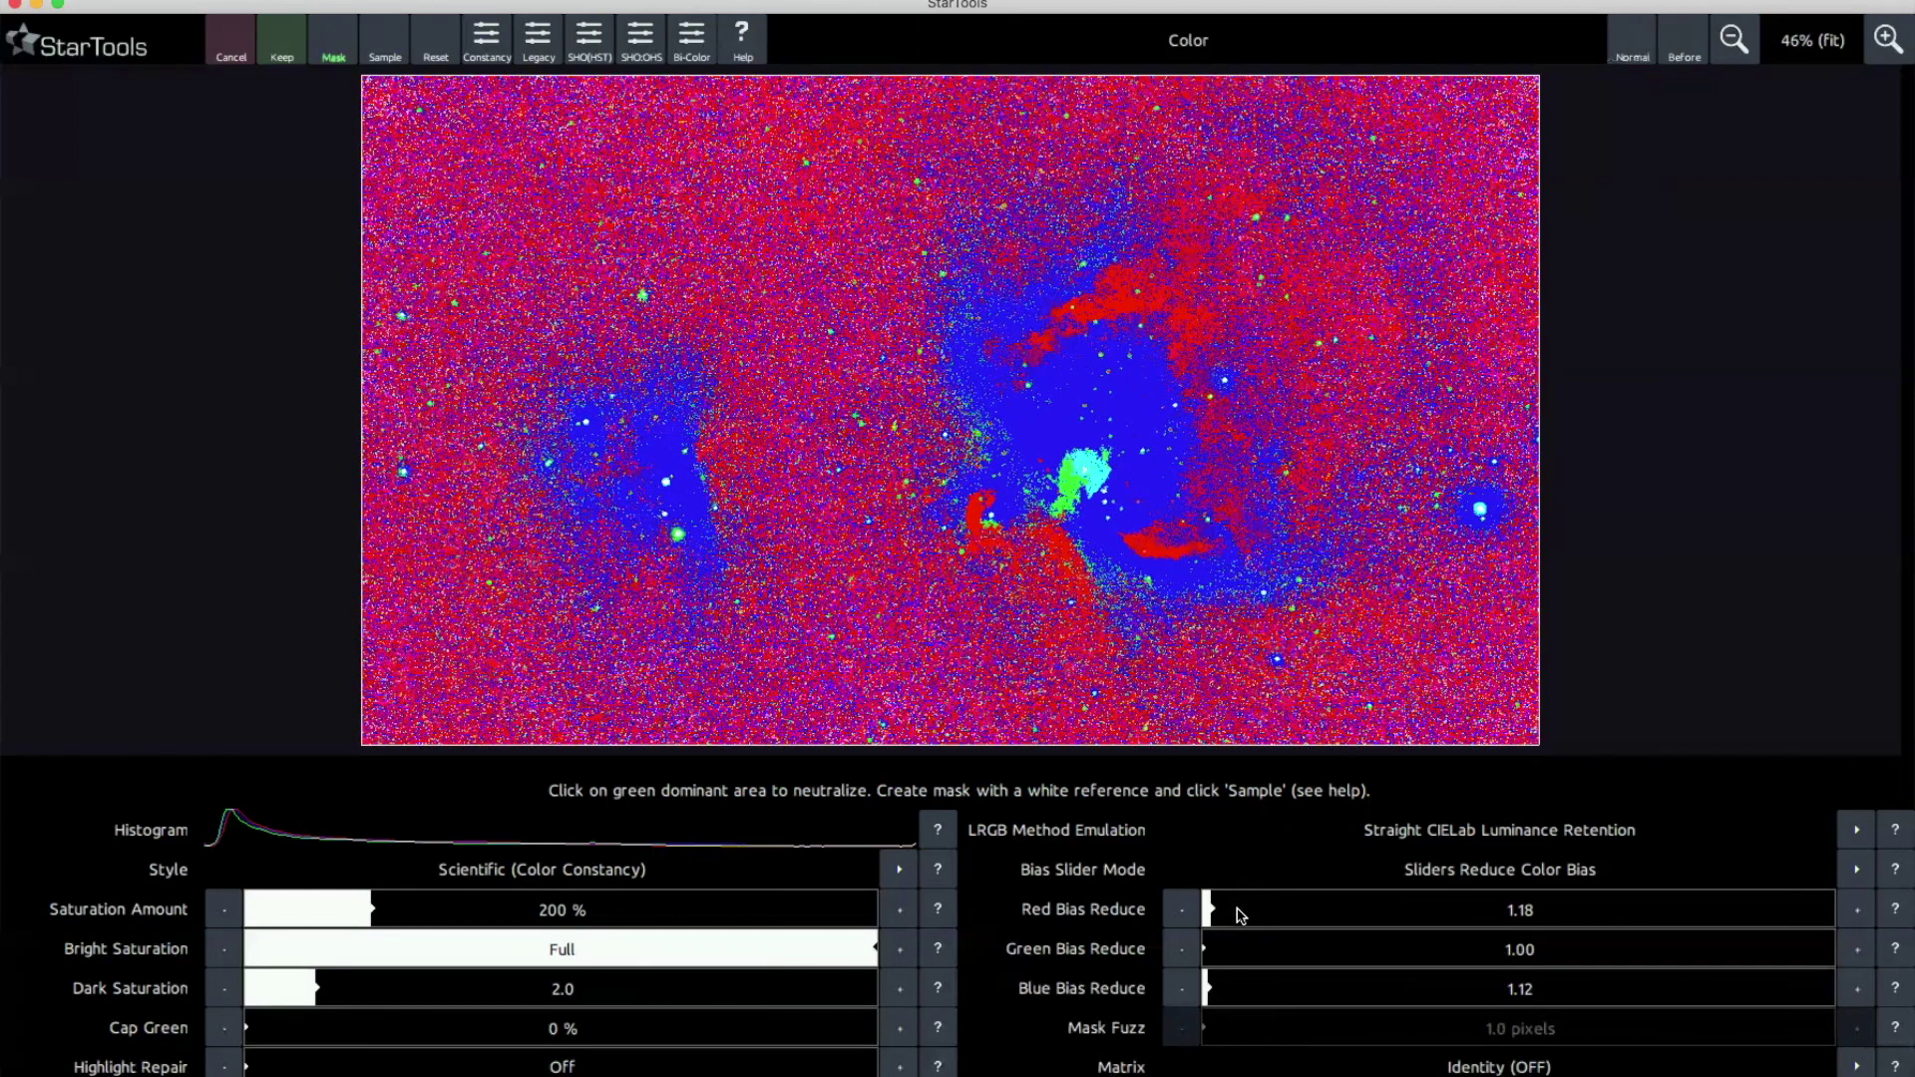
click(1217, 922)
click(1212, 998)
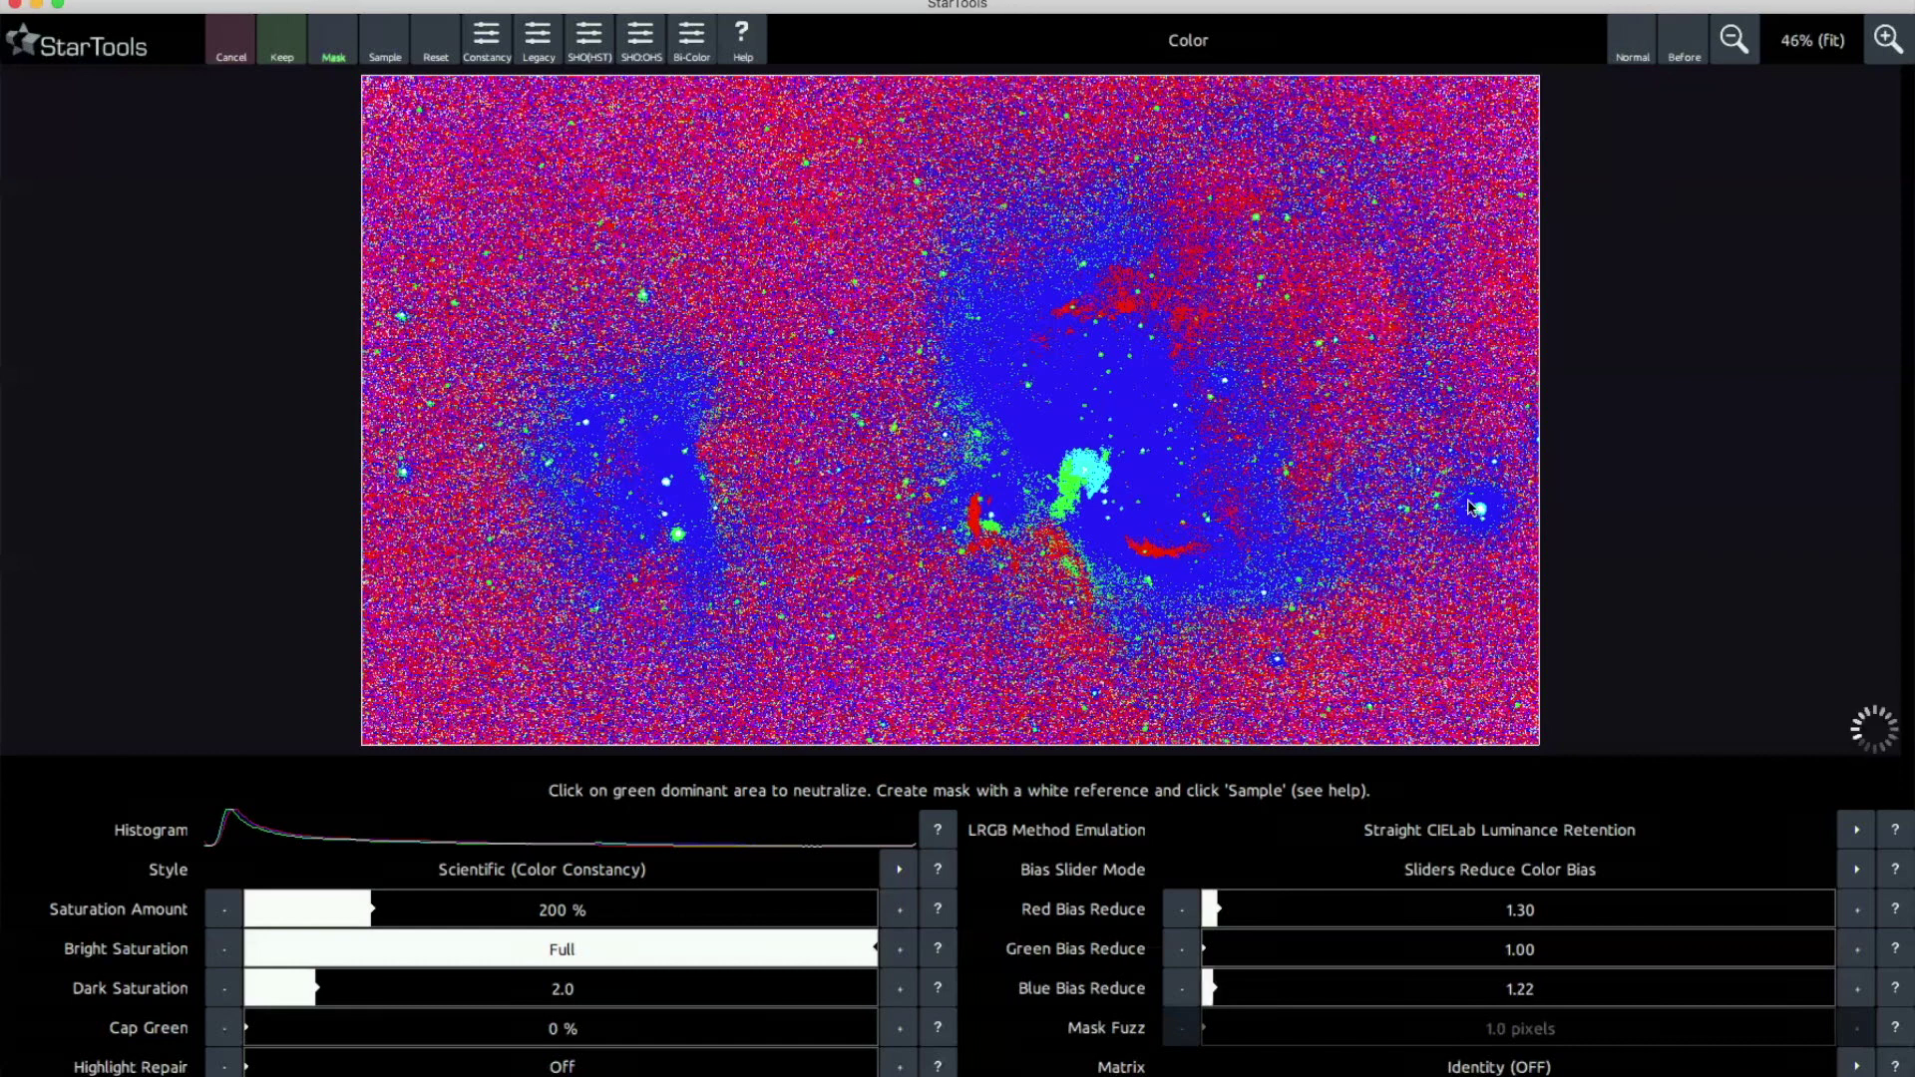
click(1634, 52)
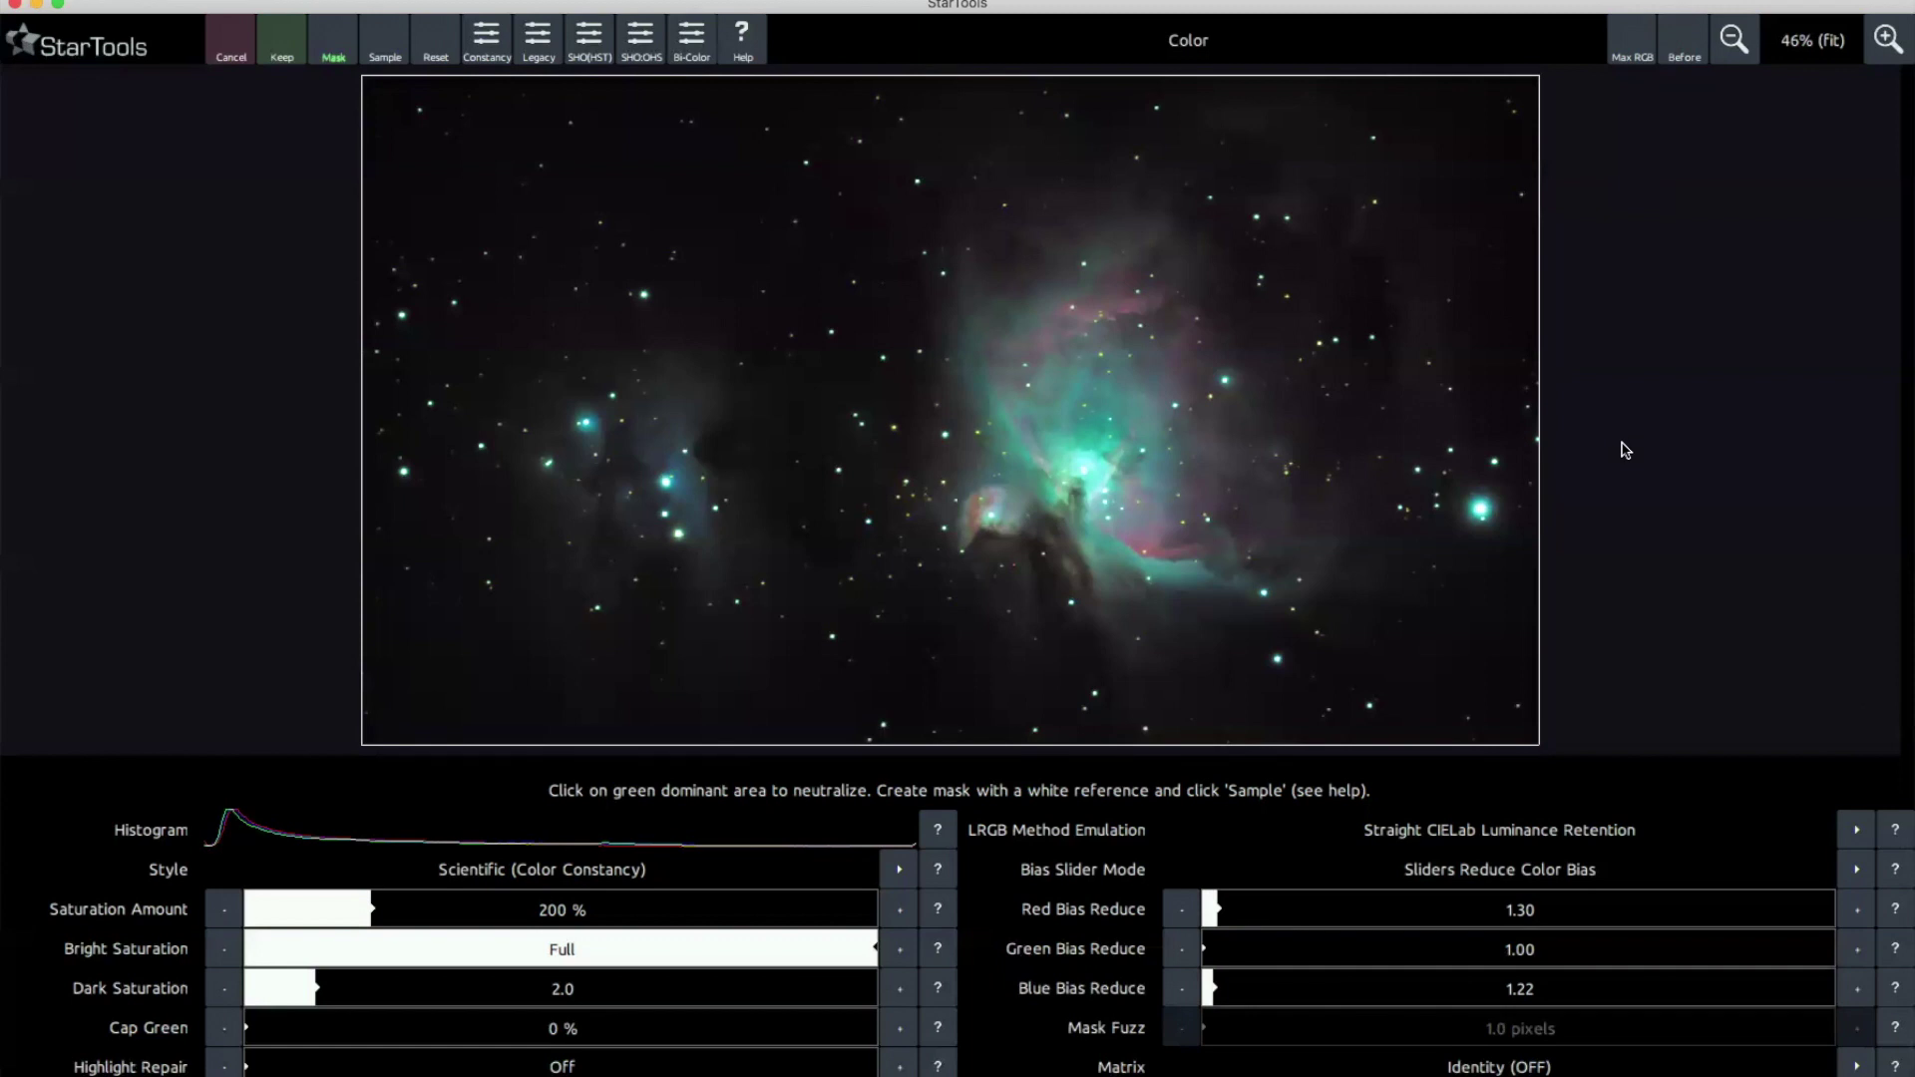
click(229, 56)
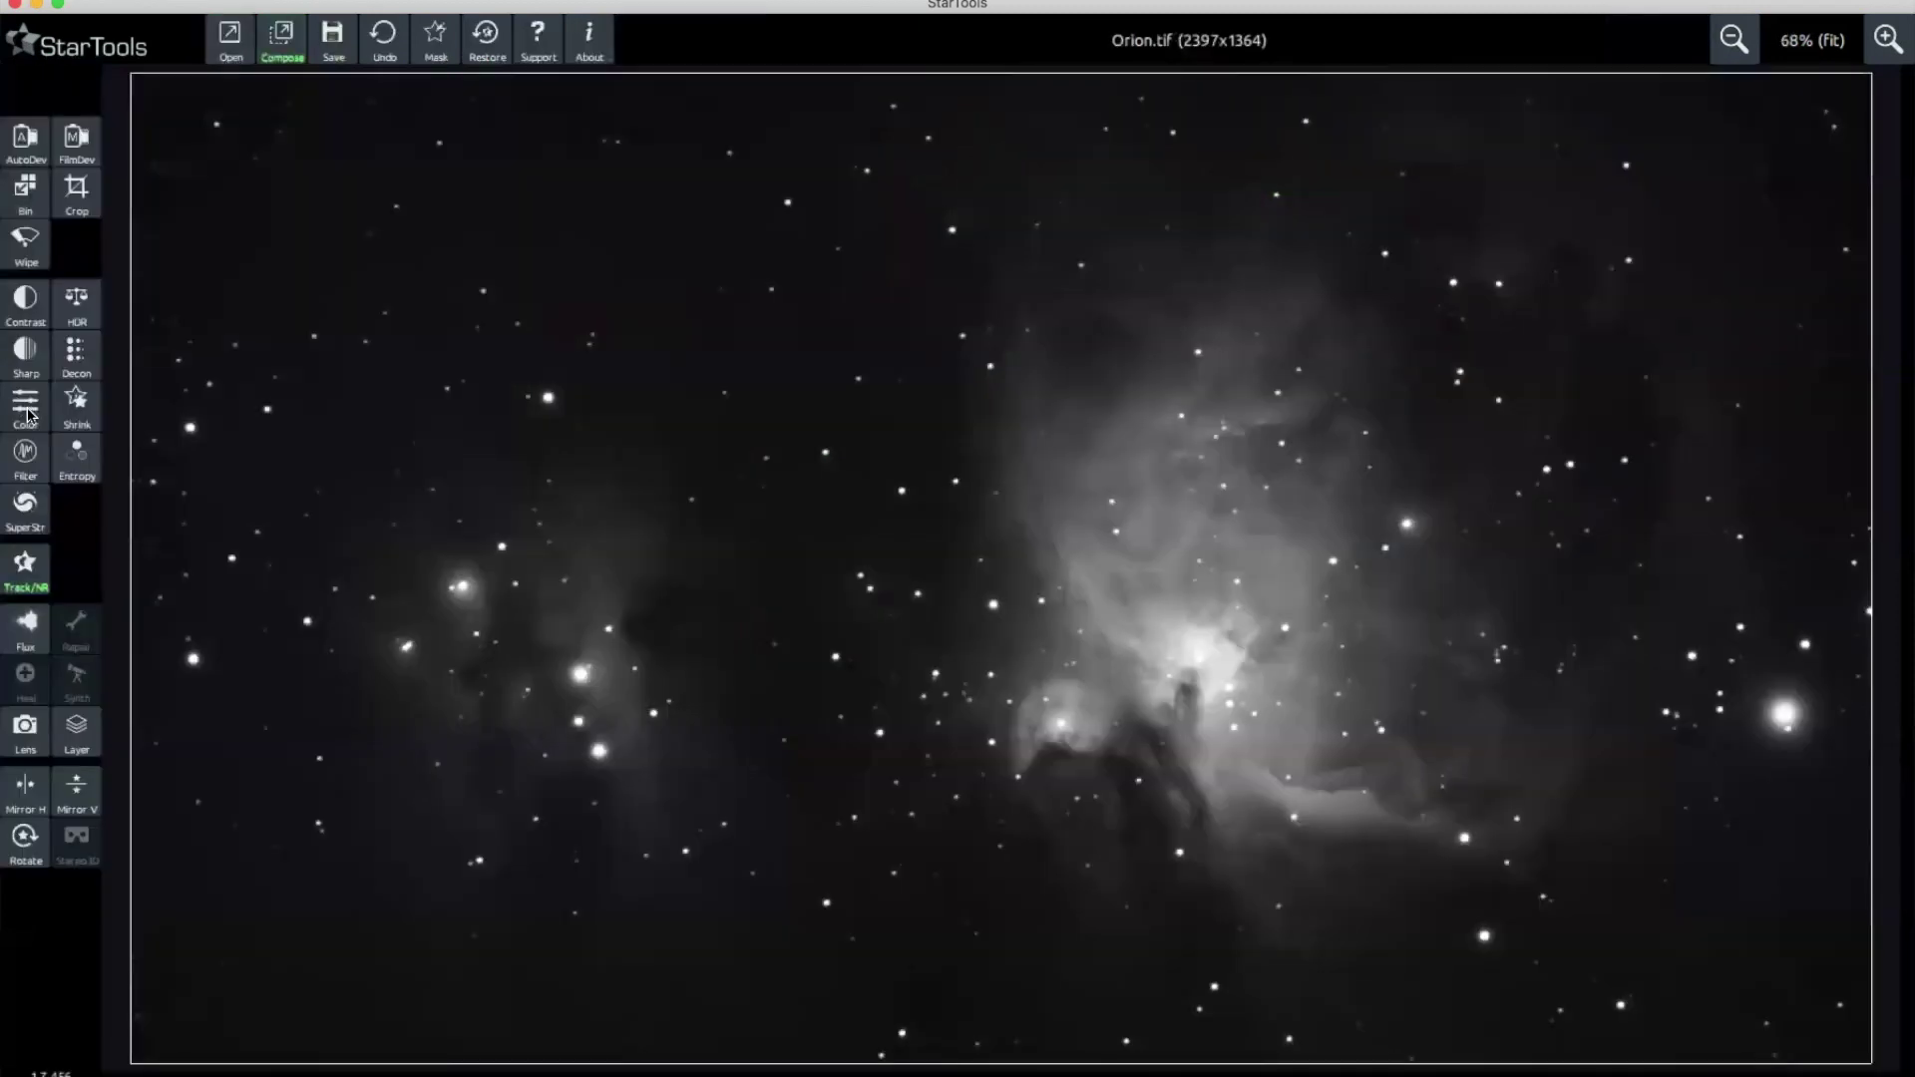
Reopen the Color module, now at Red Bias Reduce 1.14 and Blue Bias Reduce 1.24.
click(28, 409)
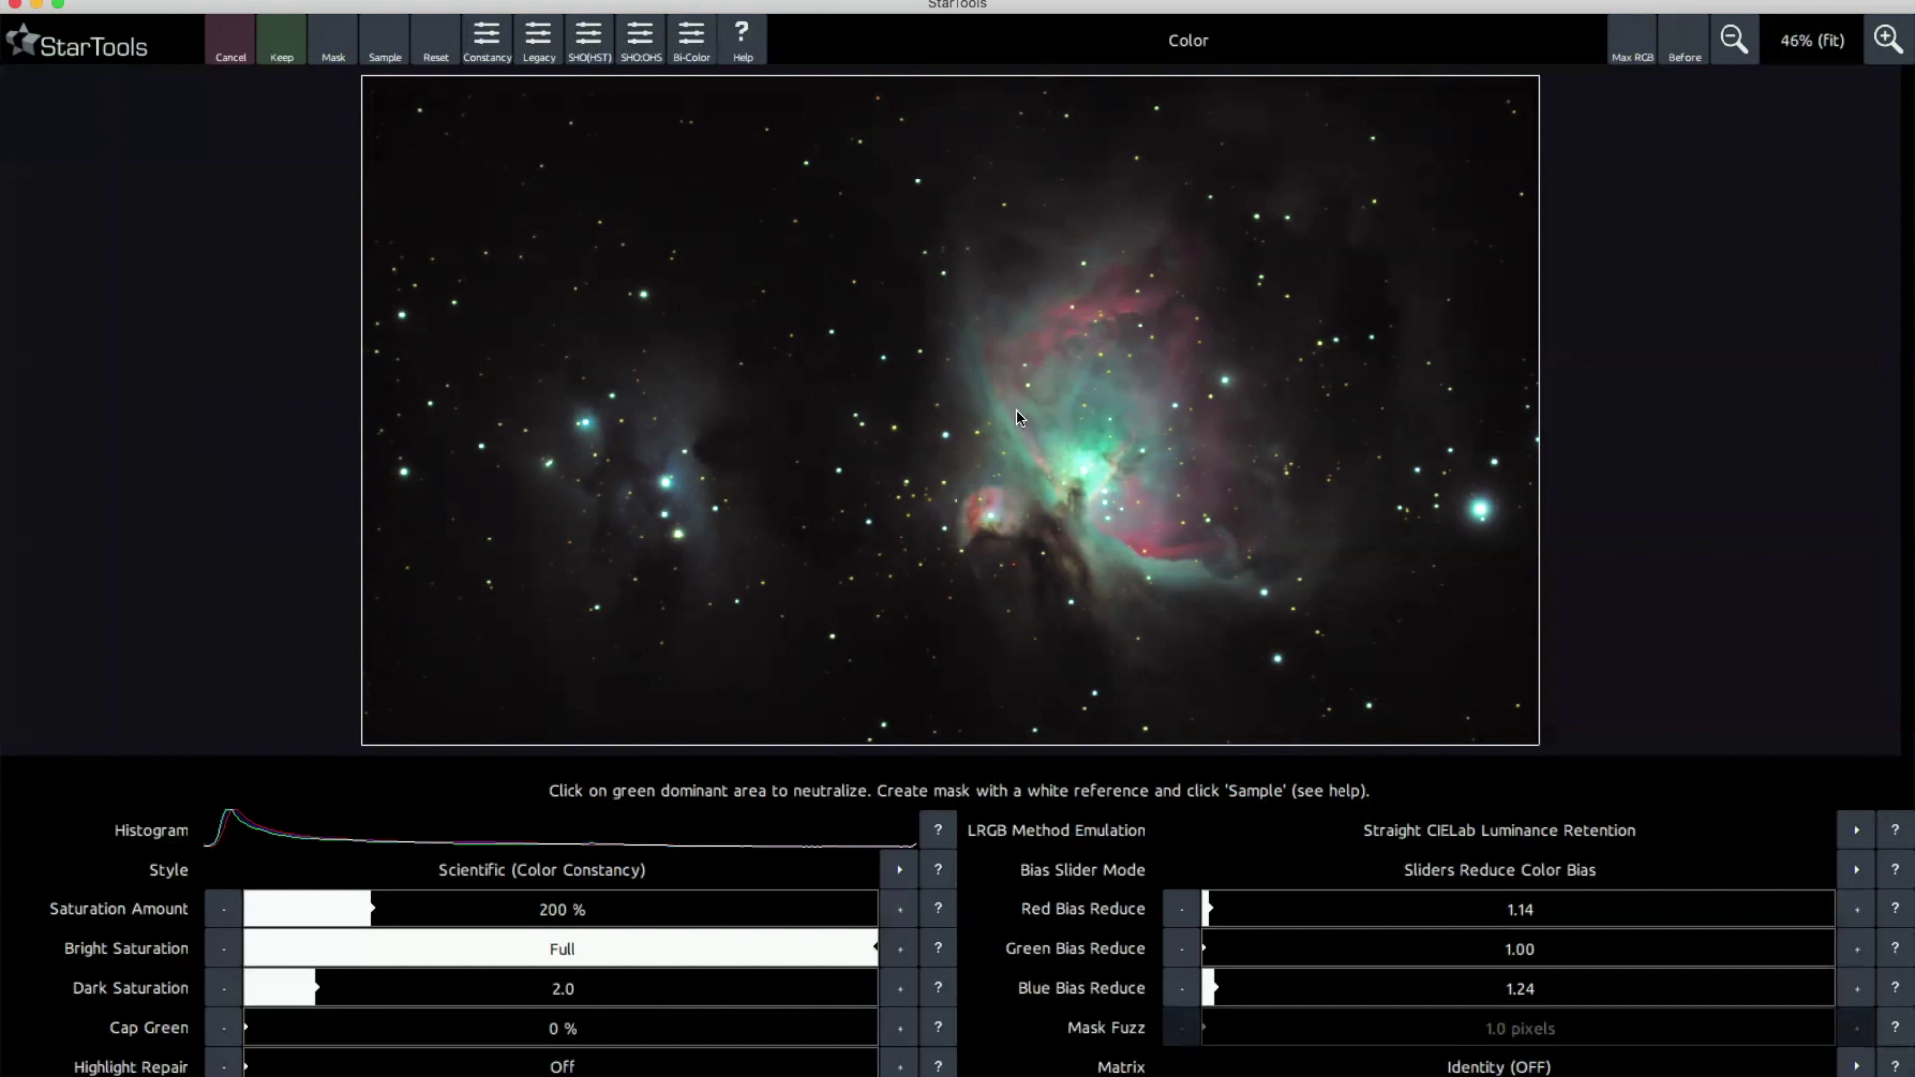
Neutralise the green cast in the nebula core, then cancel out of the Color module.
click(1098, 479)
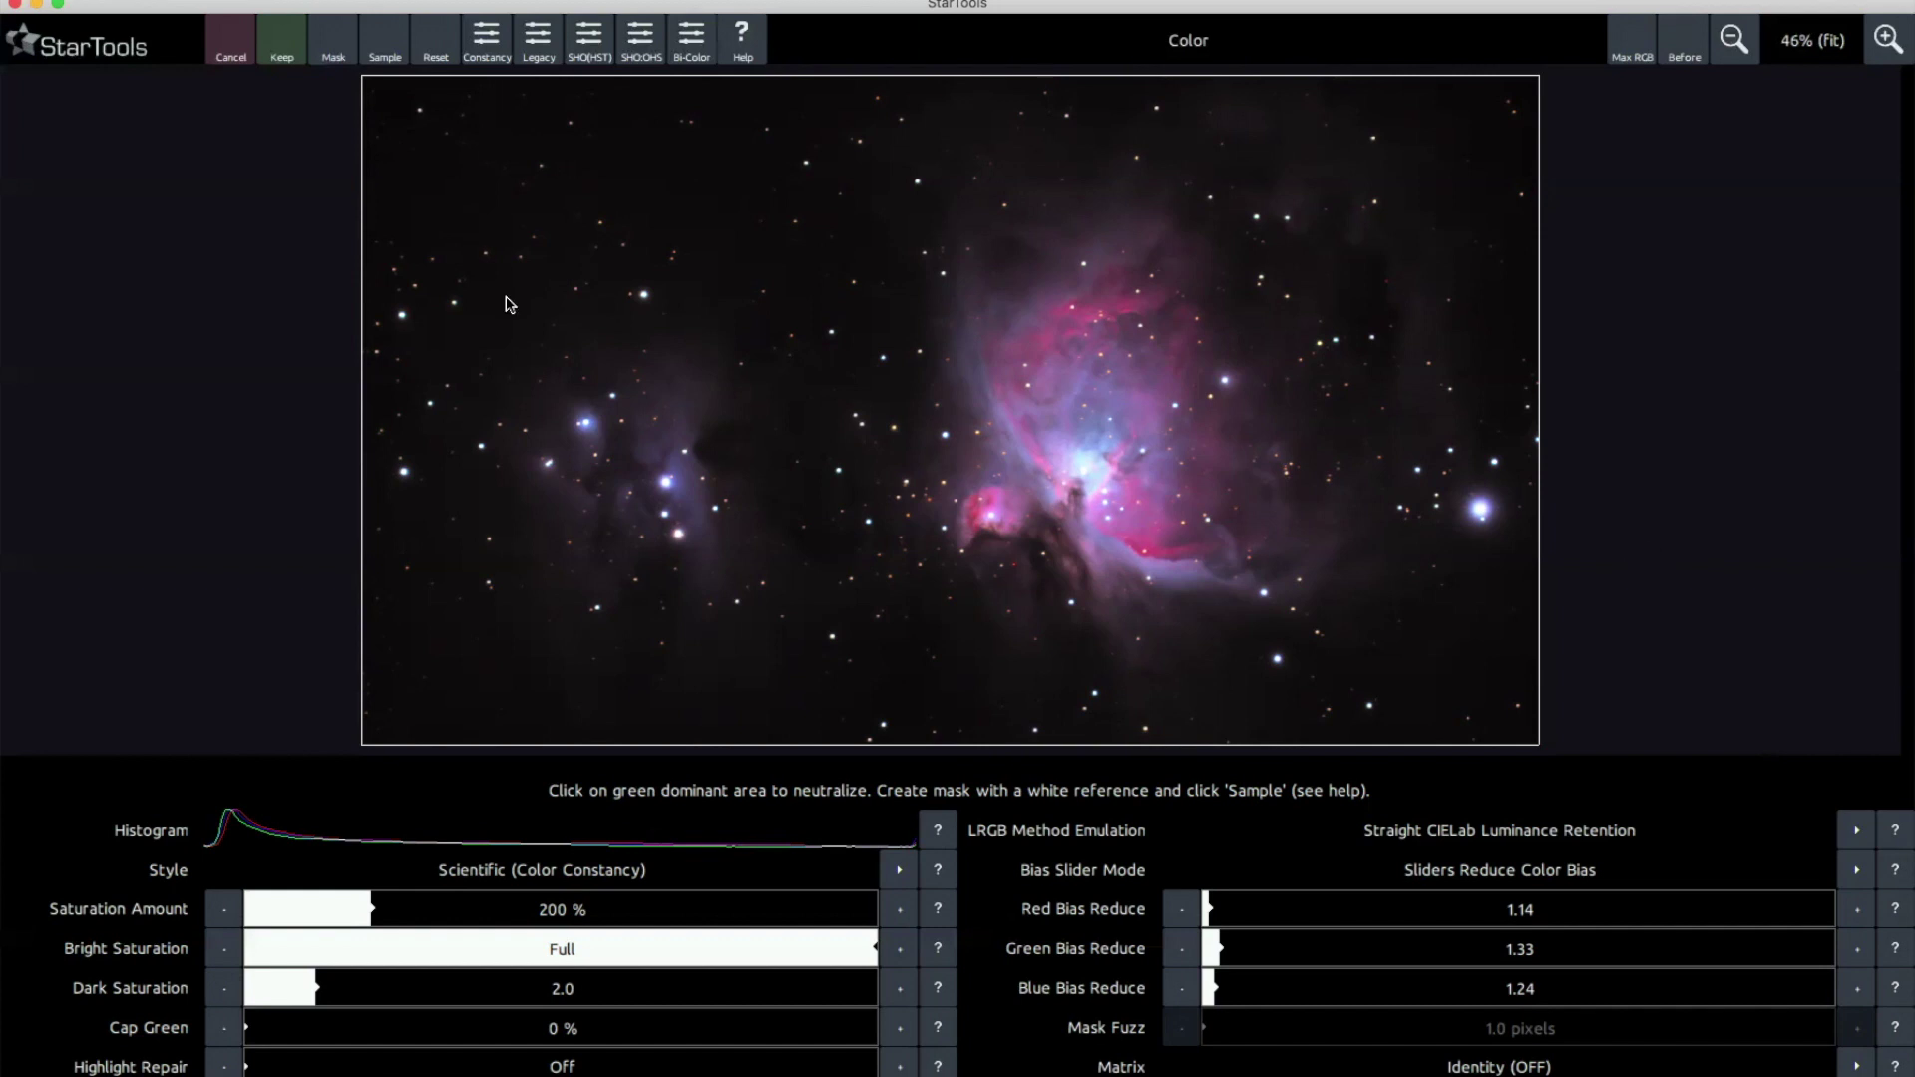
click(240, 55)
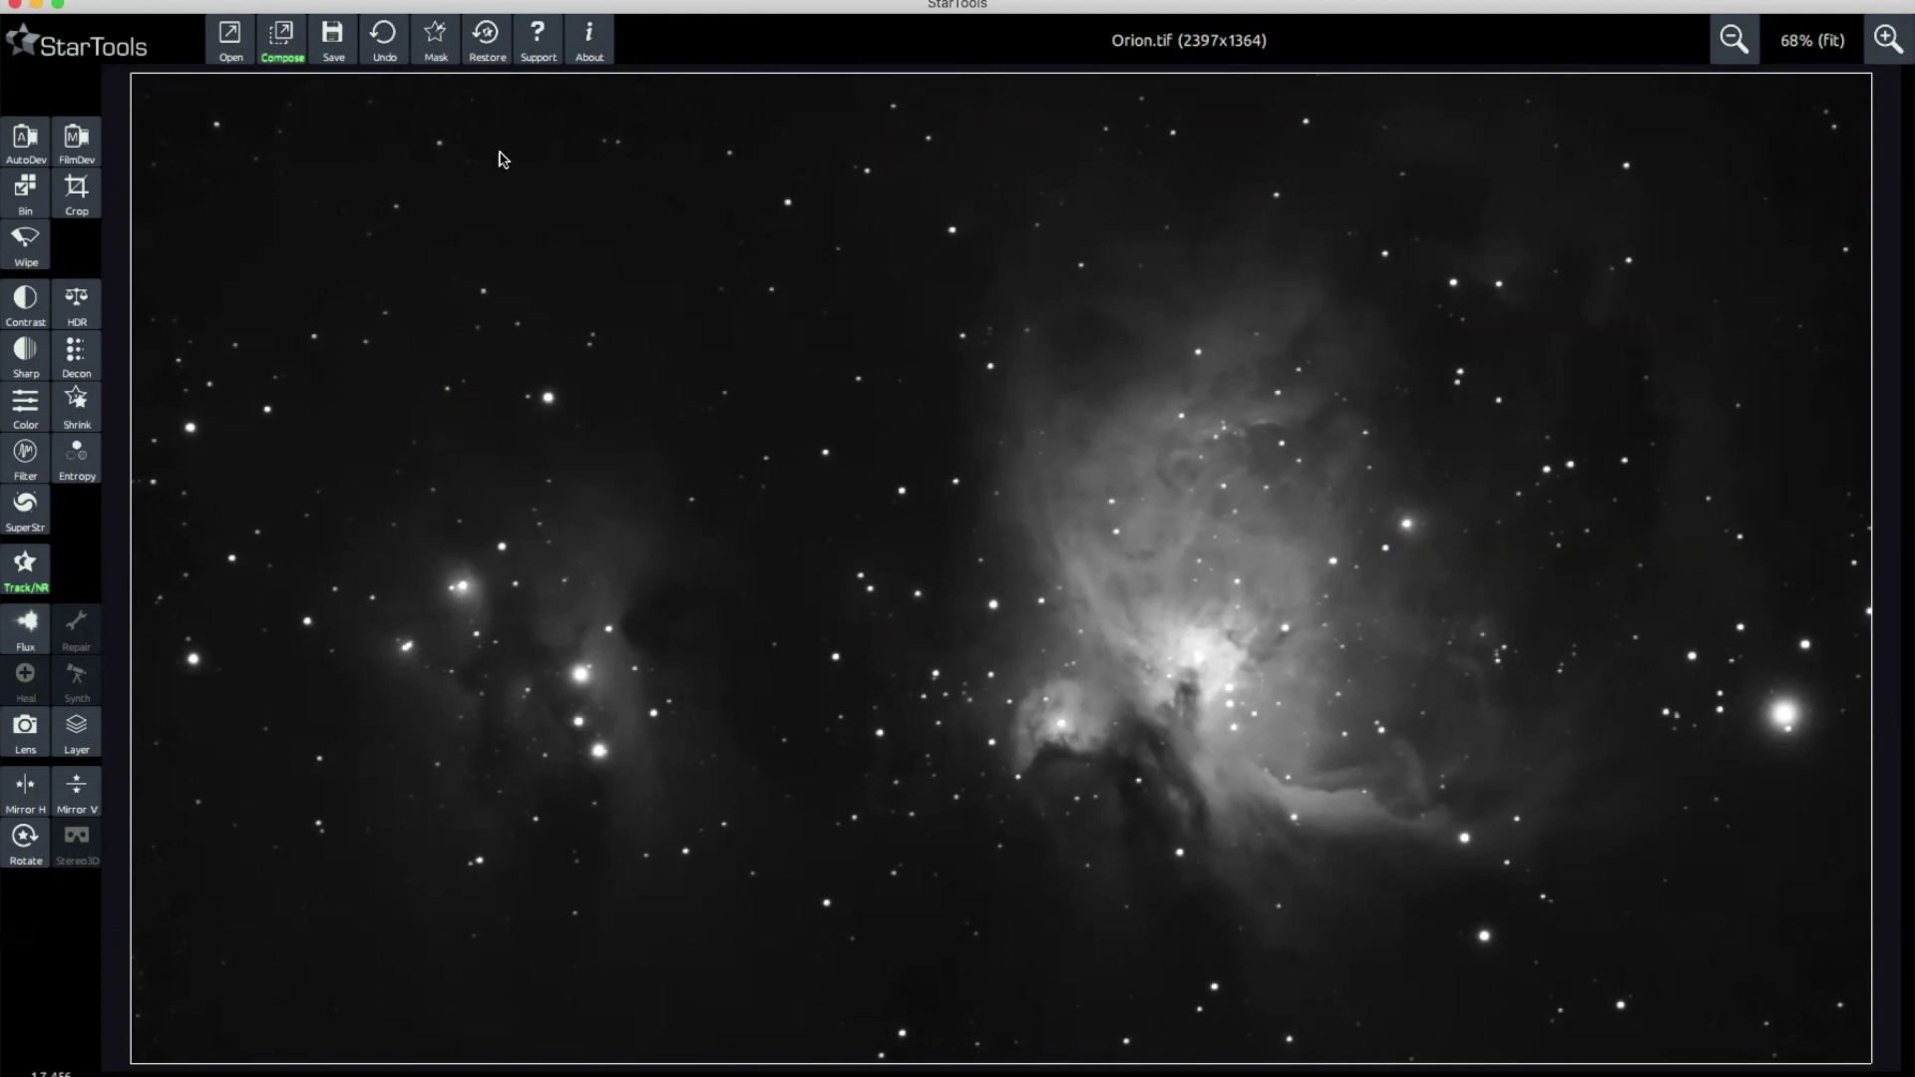
Clear the mask, auto-generate a mask with the Stars preset, and keep it.
click(436, 45)
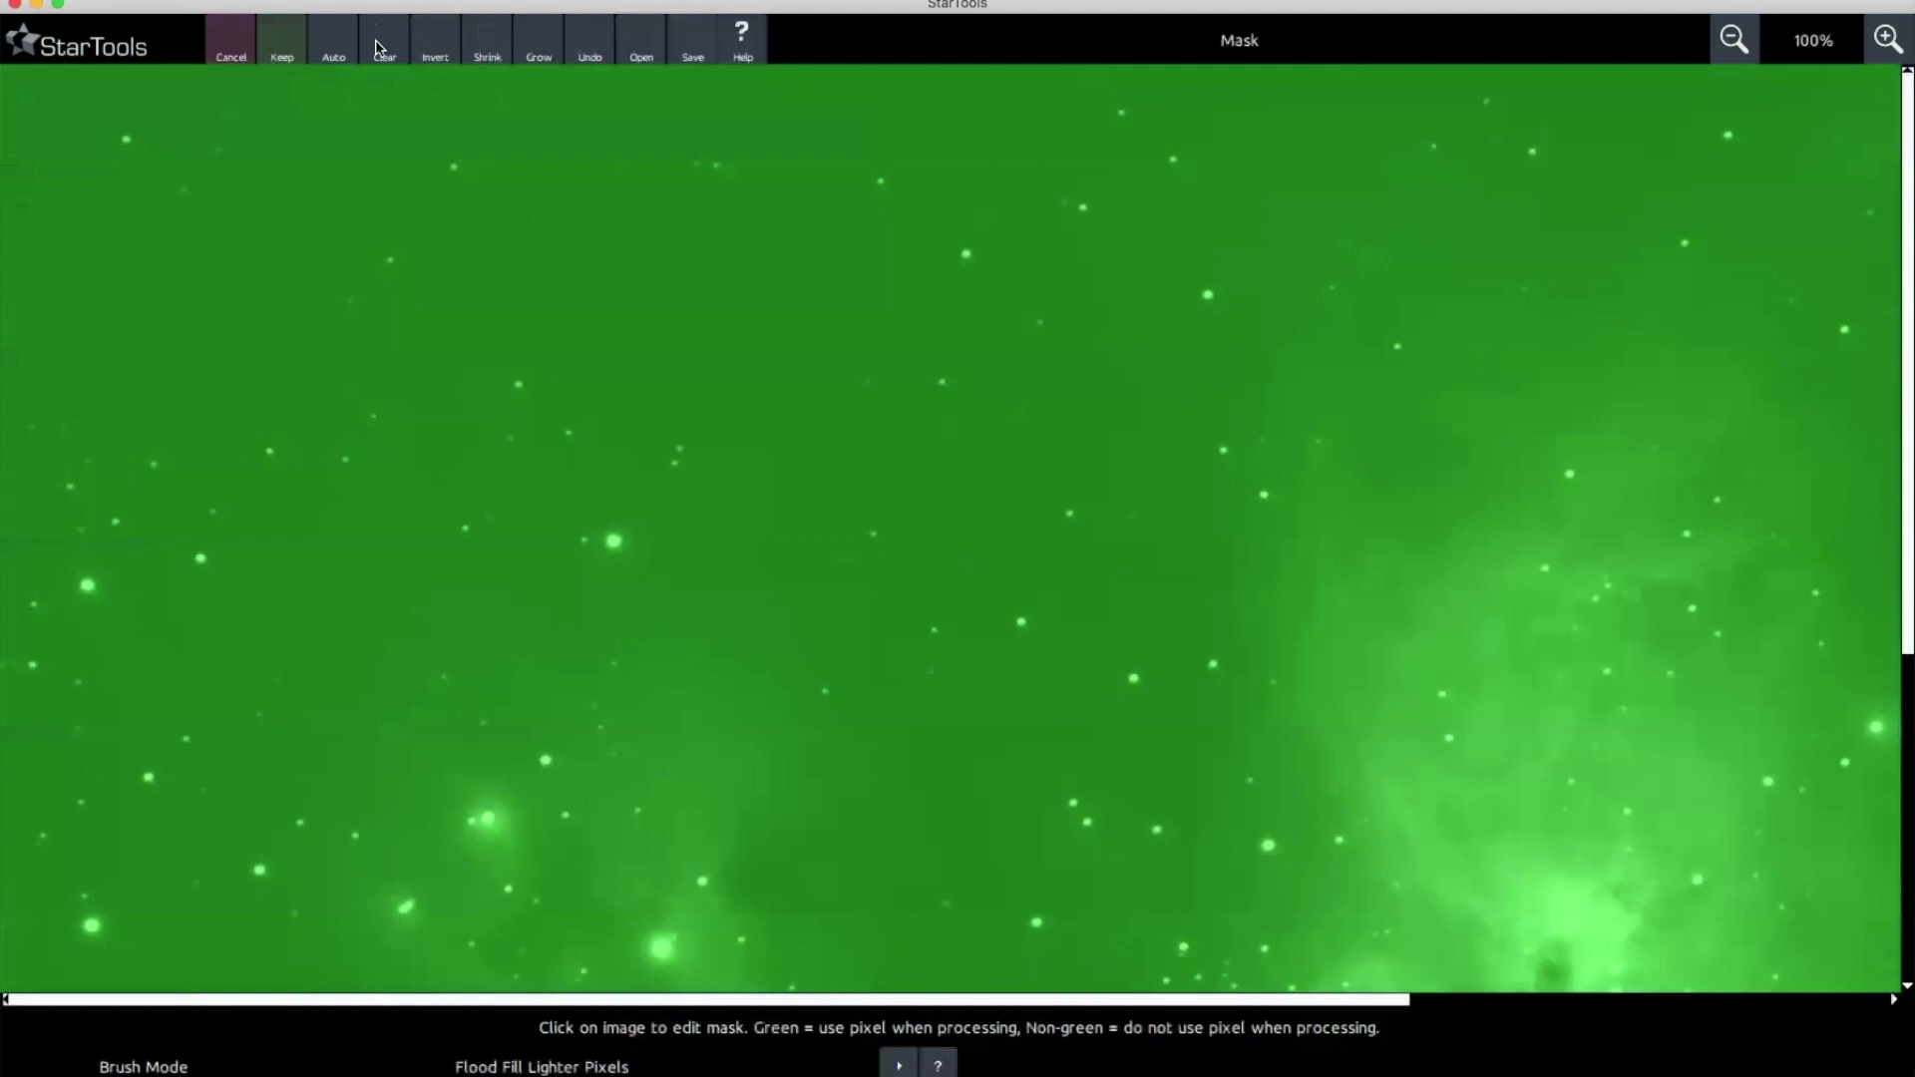
click(376, 44)
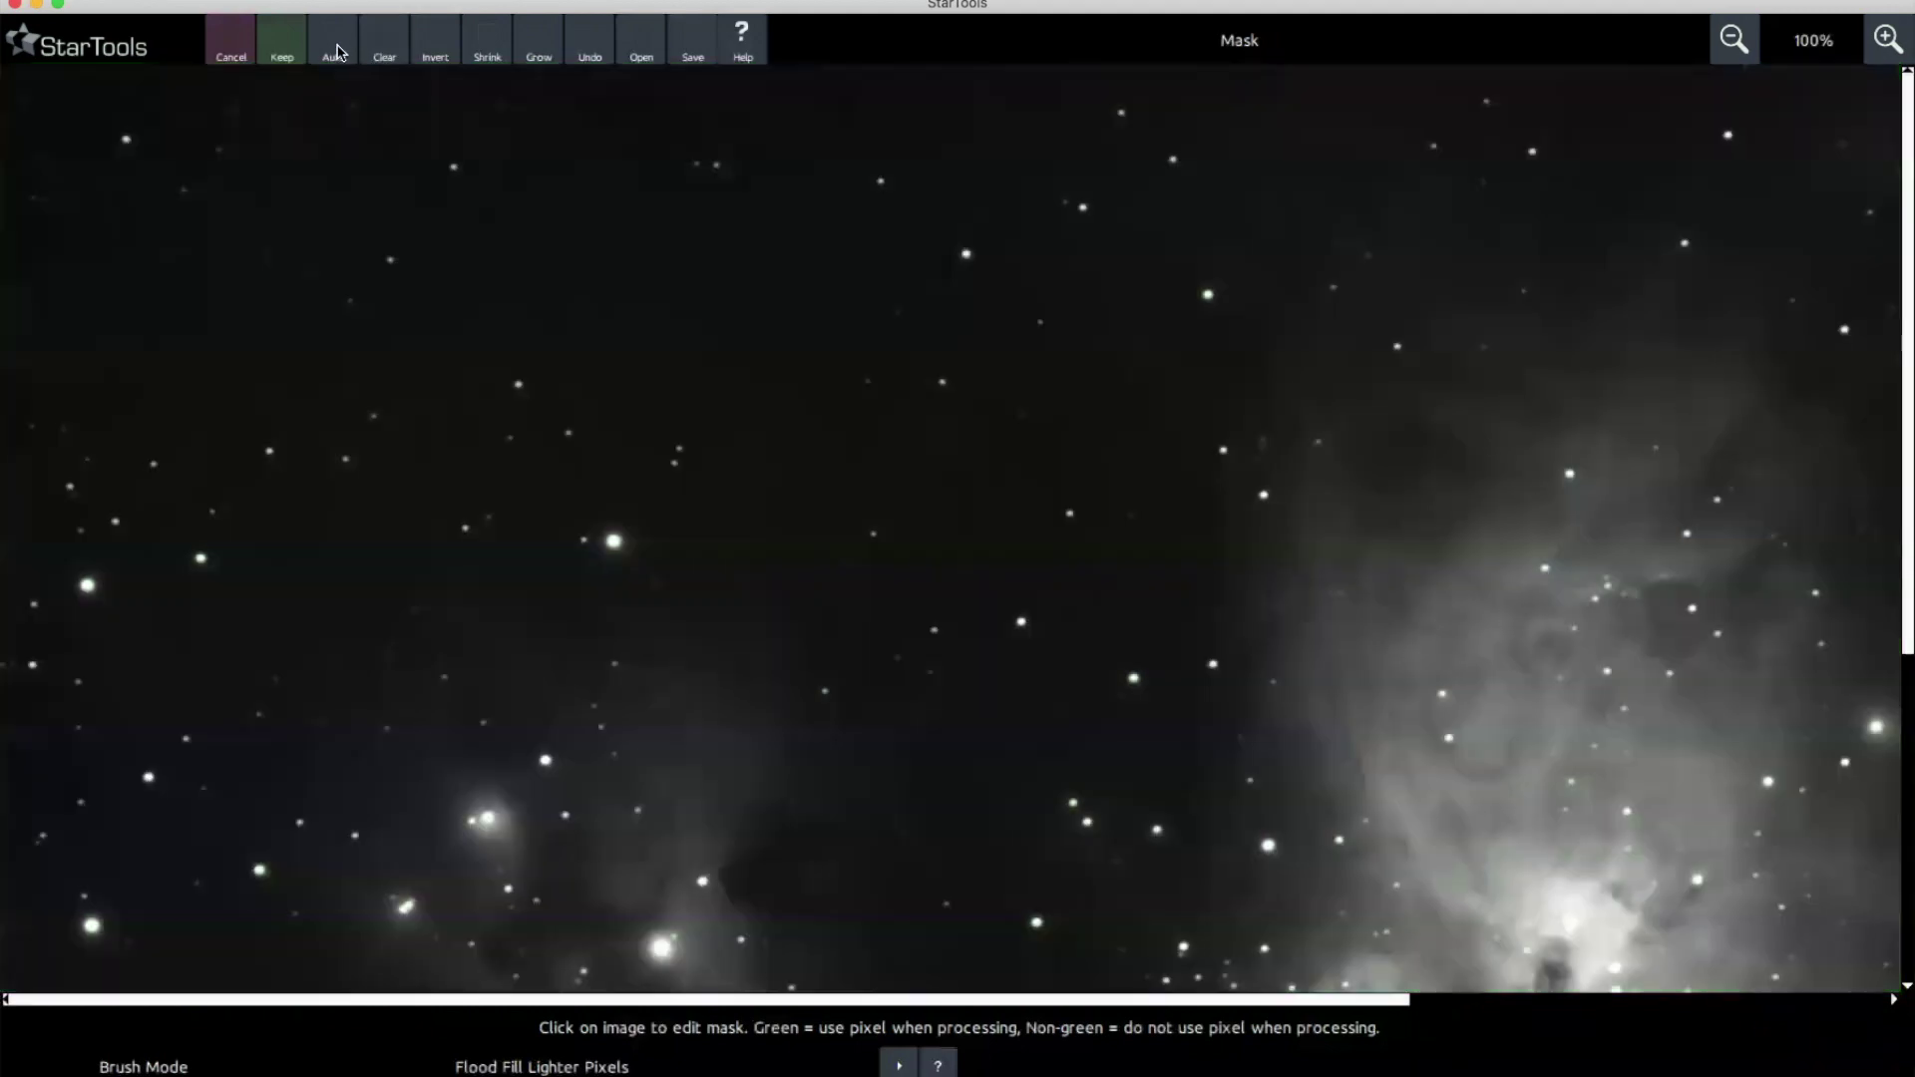
click(339, 48)
click(335, 47)
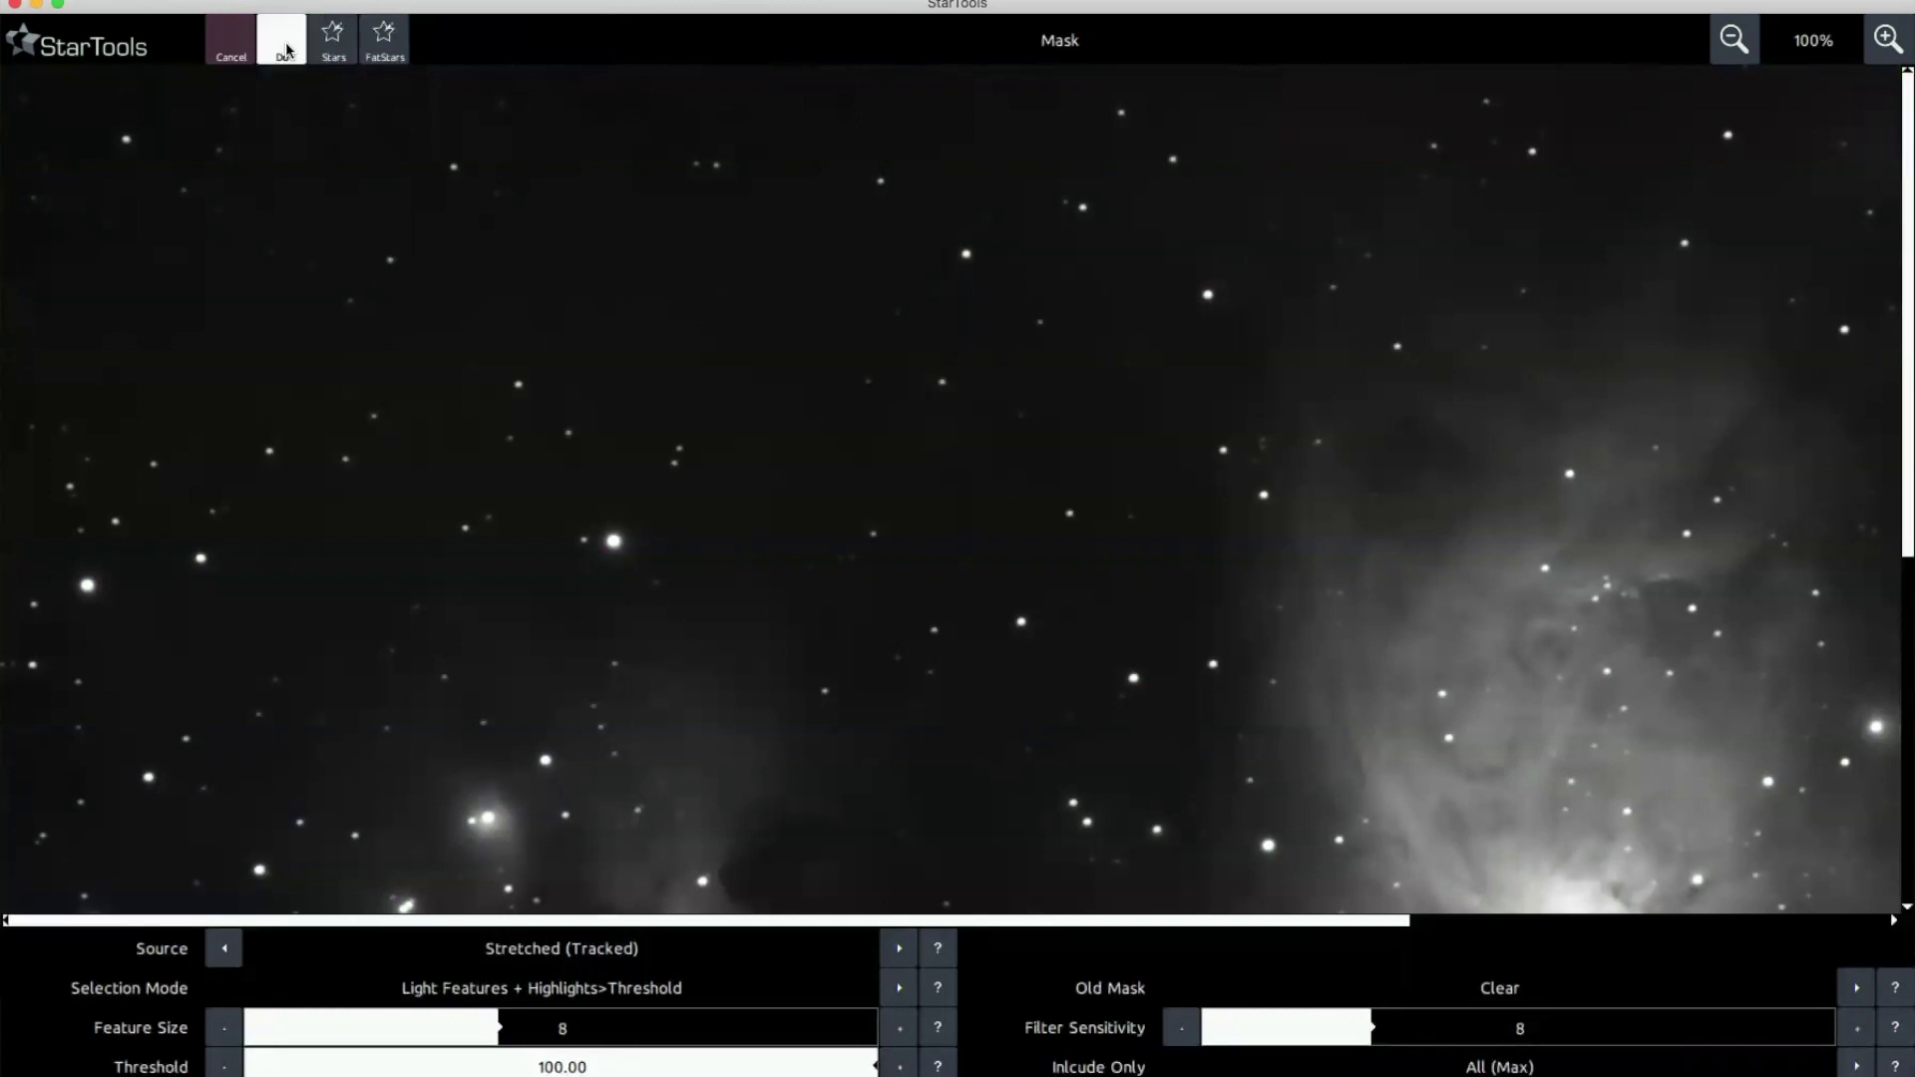
click(285, 48)
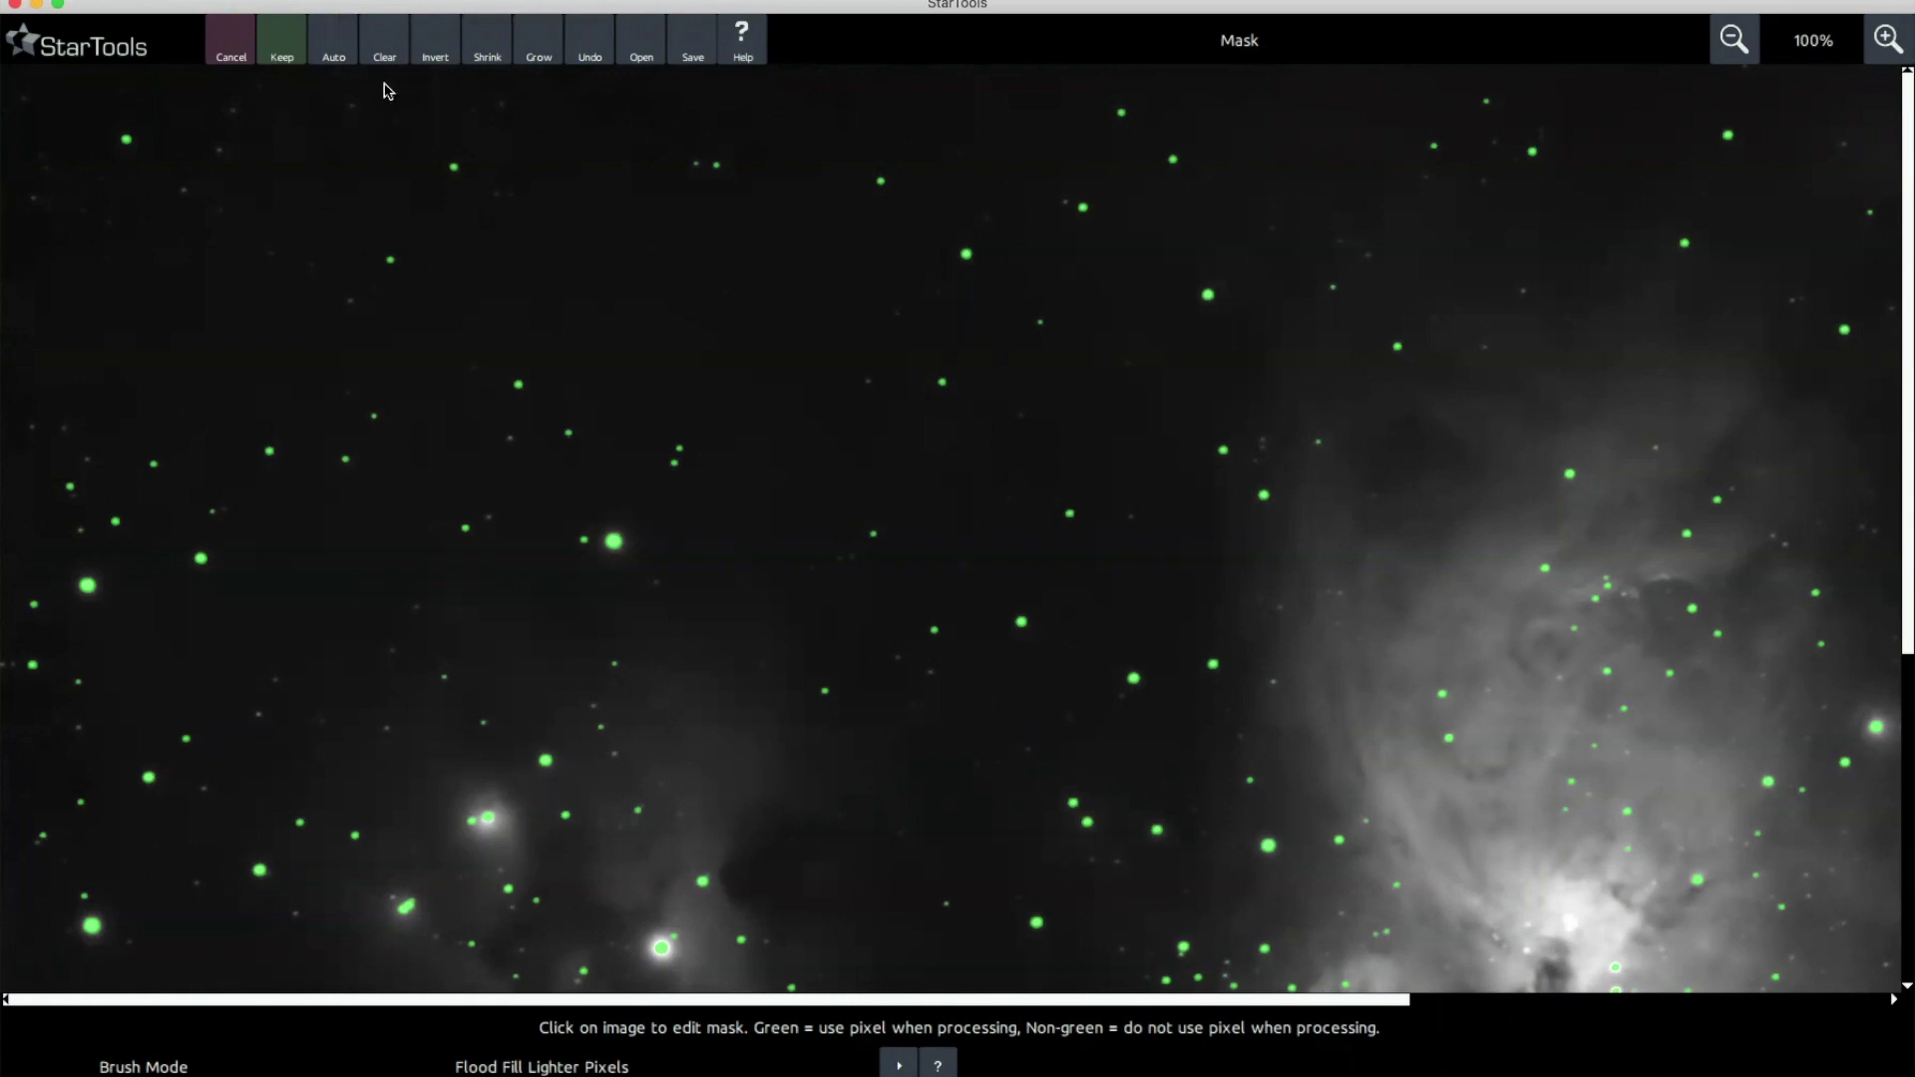
click(279, 54)
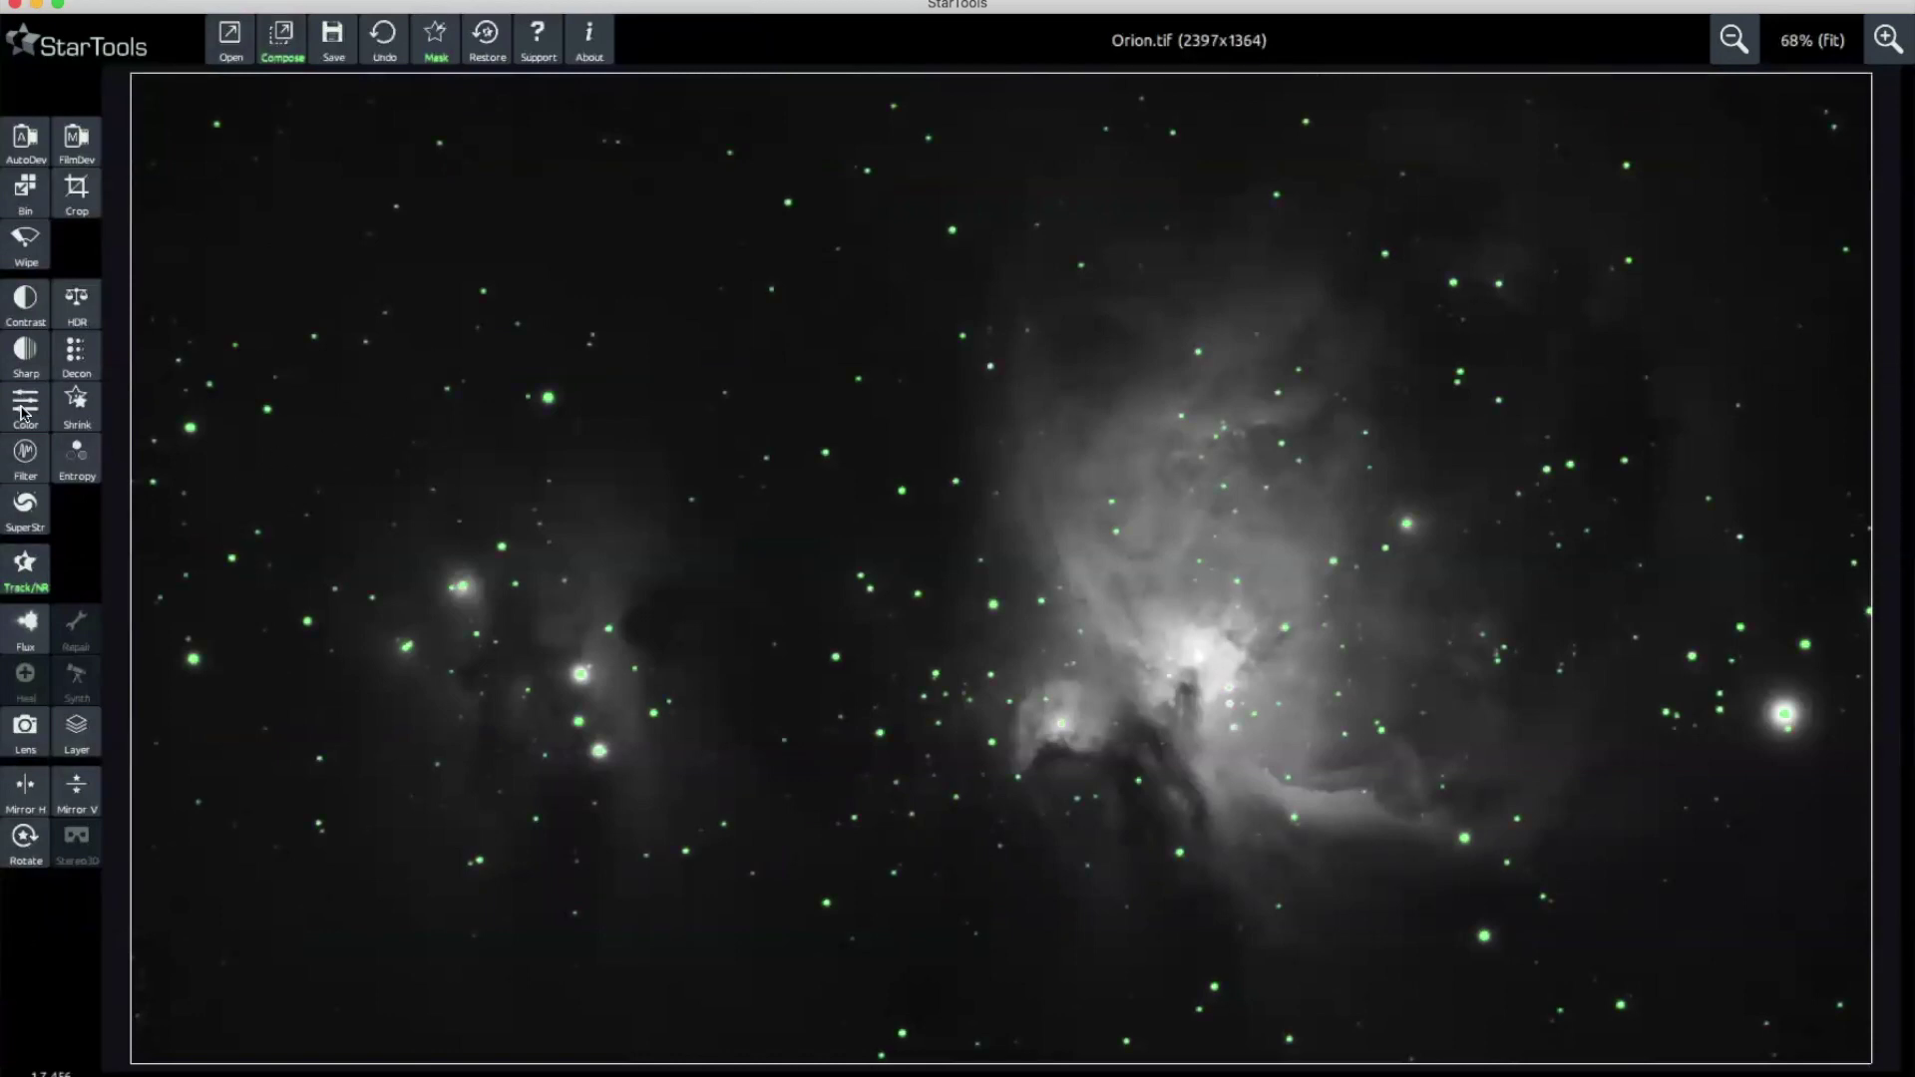
Open the Color module keeping the partial star mask, and sample the star colours as white reference.
click(24, 409)
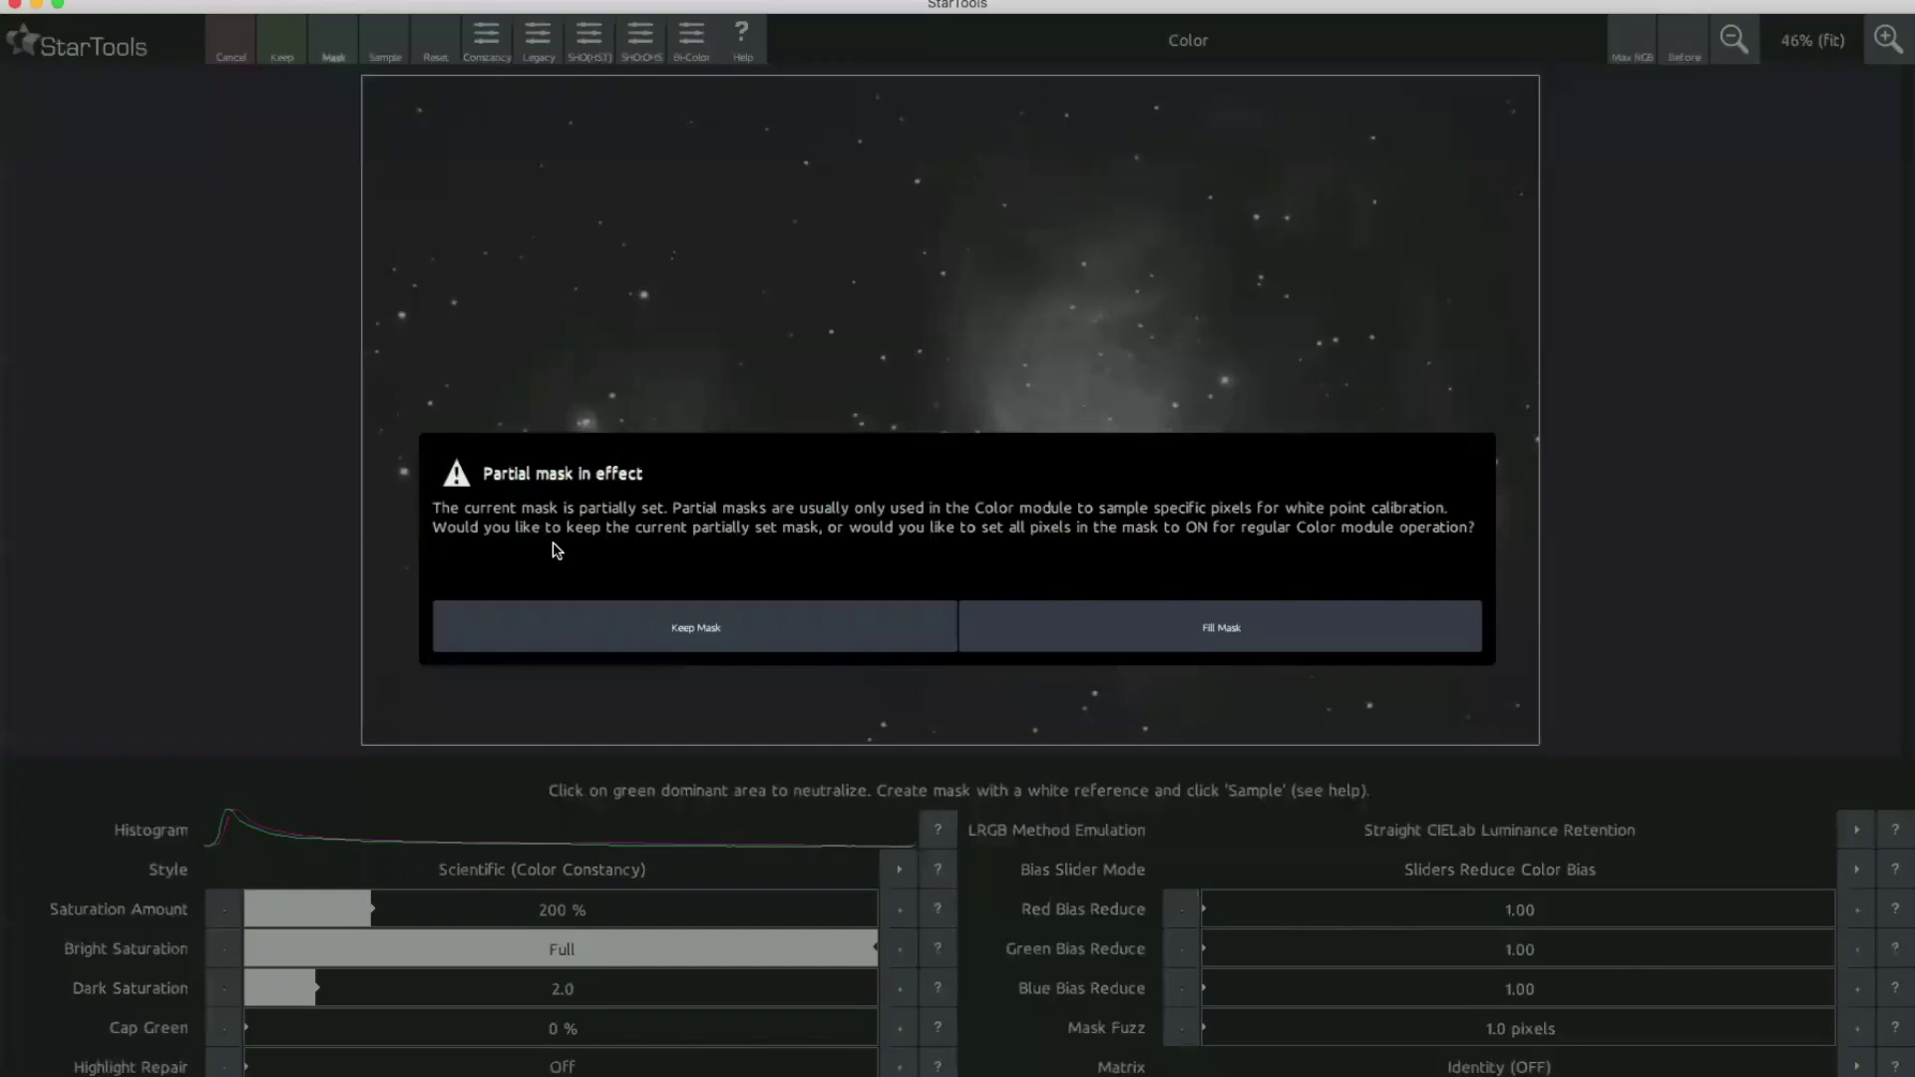
click(640, 628)
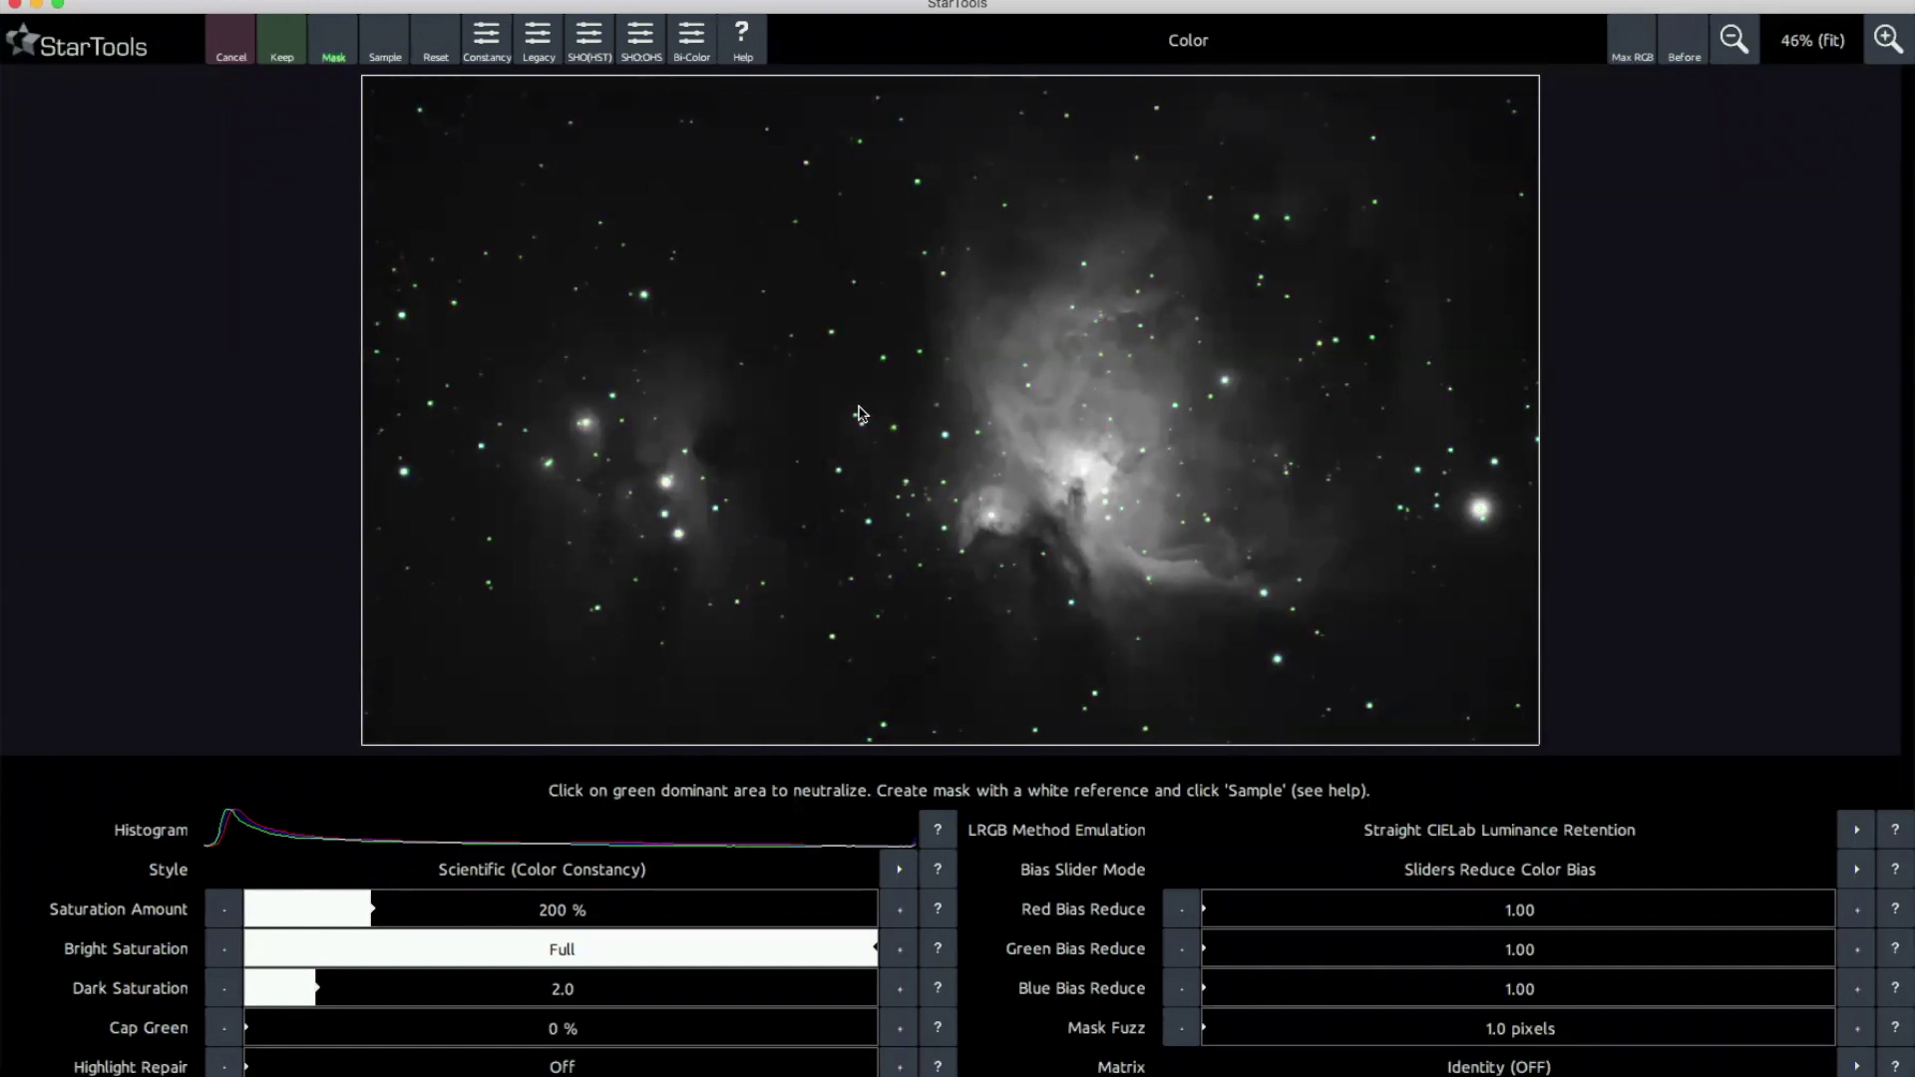
click(385, 50)
Sample the masked stars, giving Green Bias Reduce 1.05 and Blue Bias Reduce 1.26.
click(385, 50)
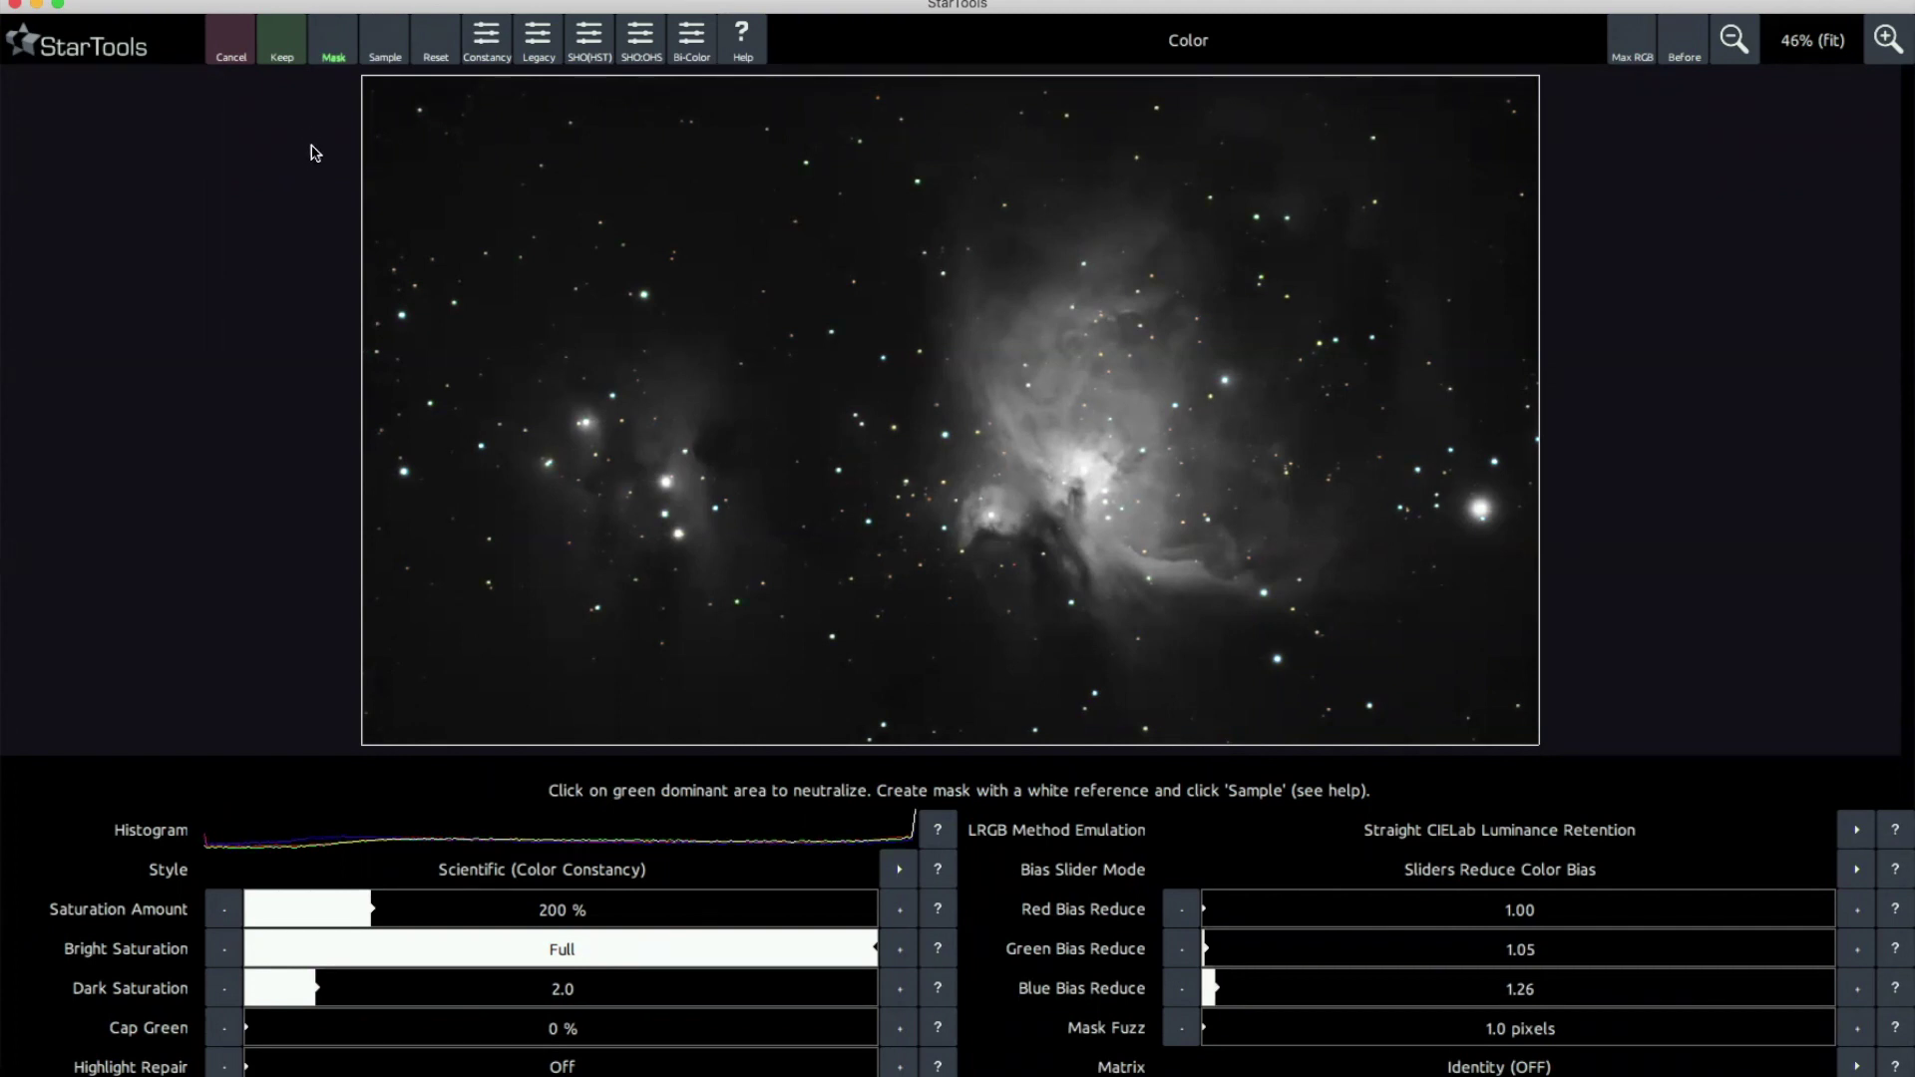
In the Mask editor, clear the star mask and invert it so every pixel is selected.
click(332, 47)
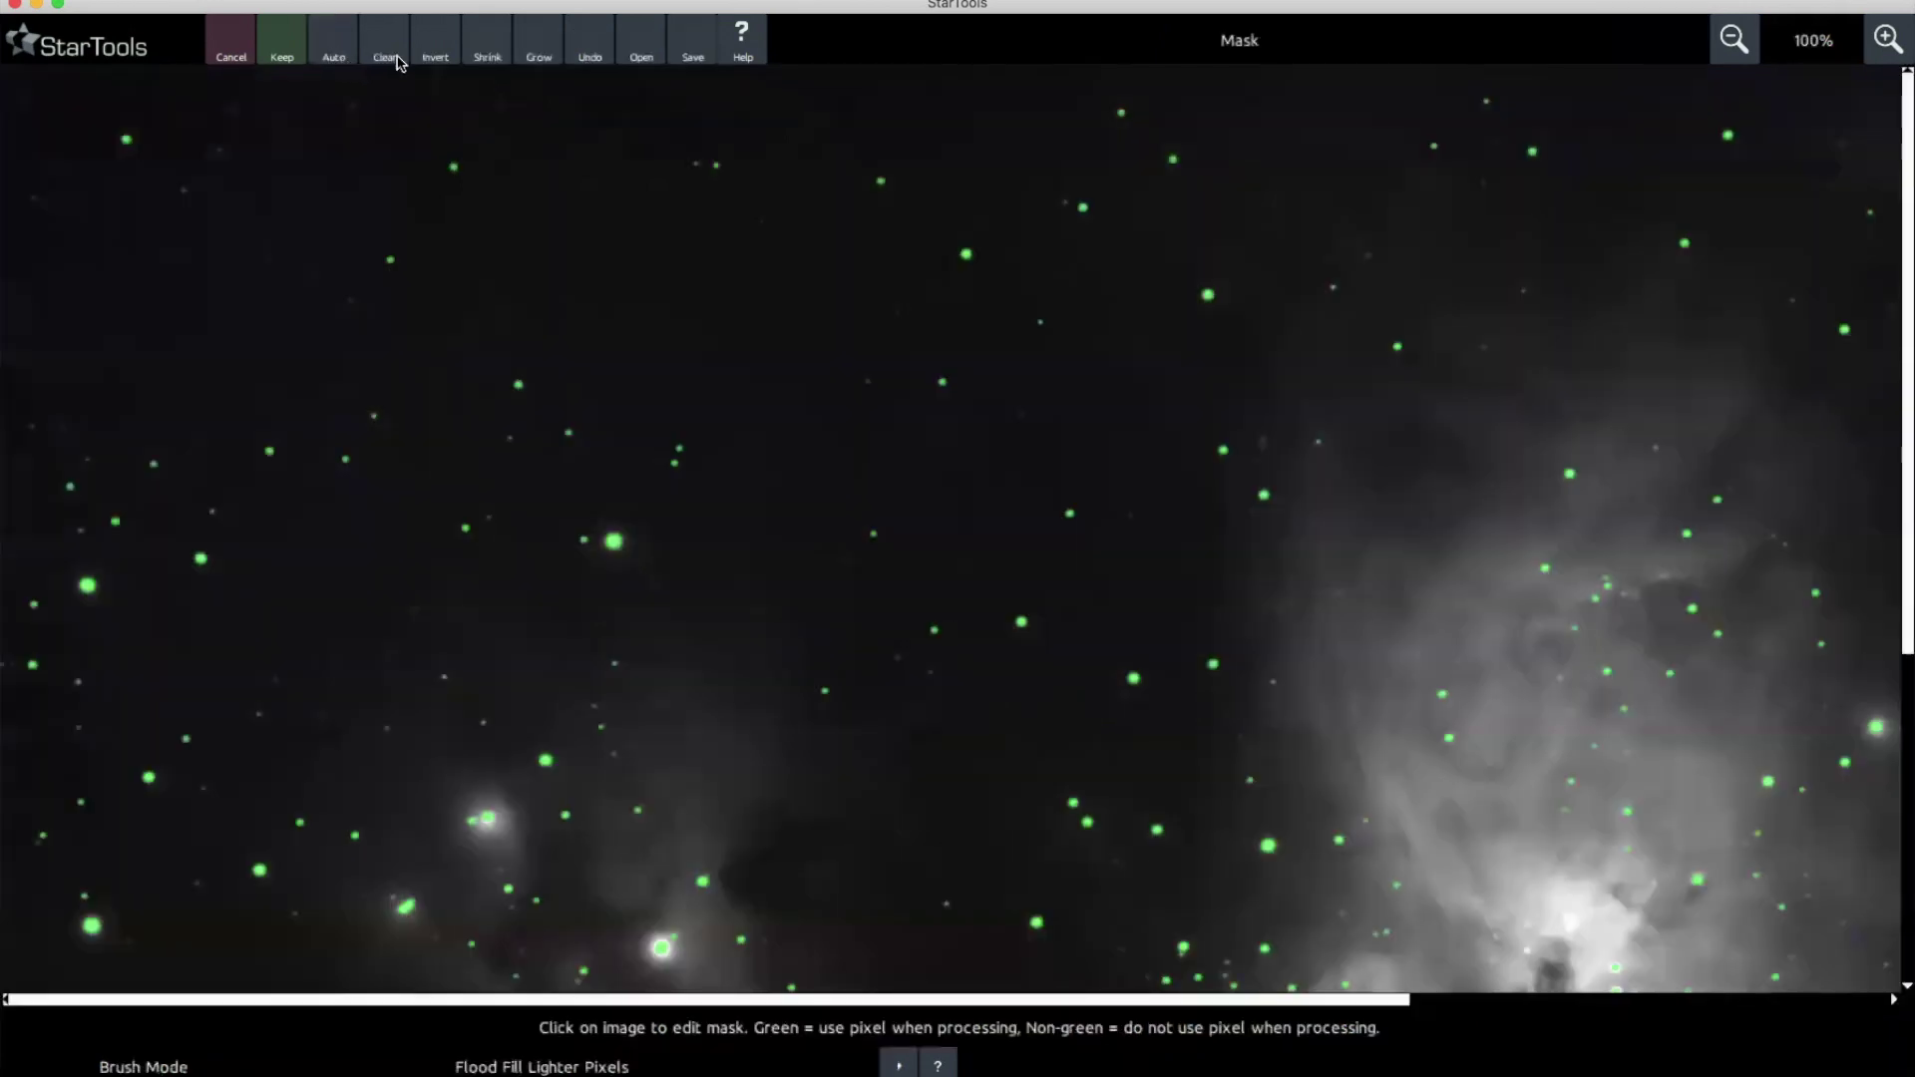
click(389, 52)
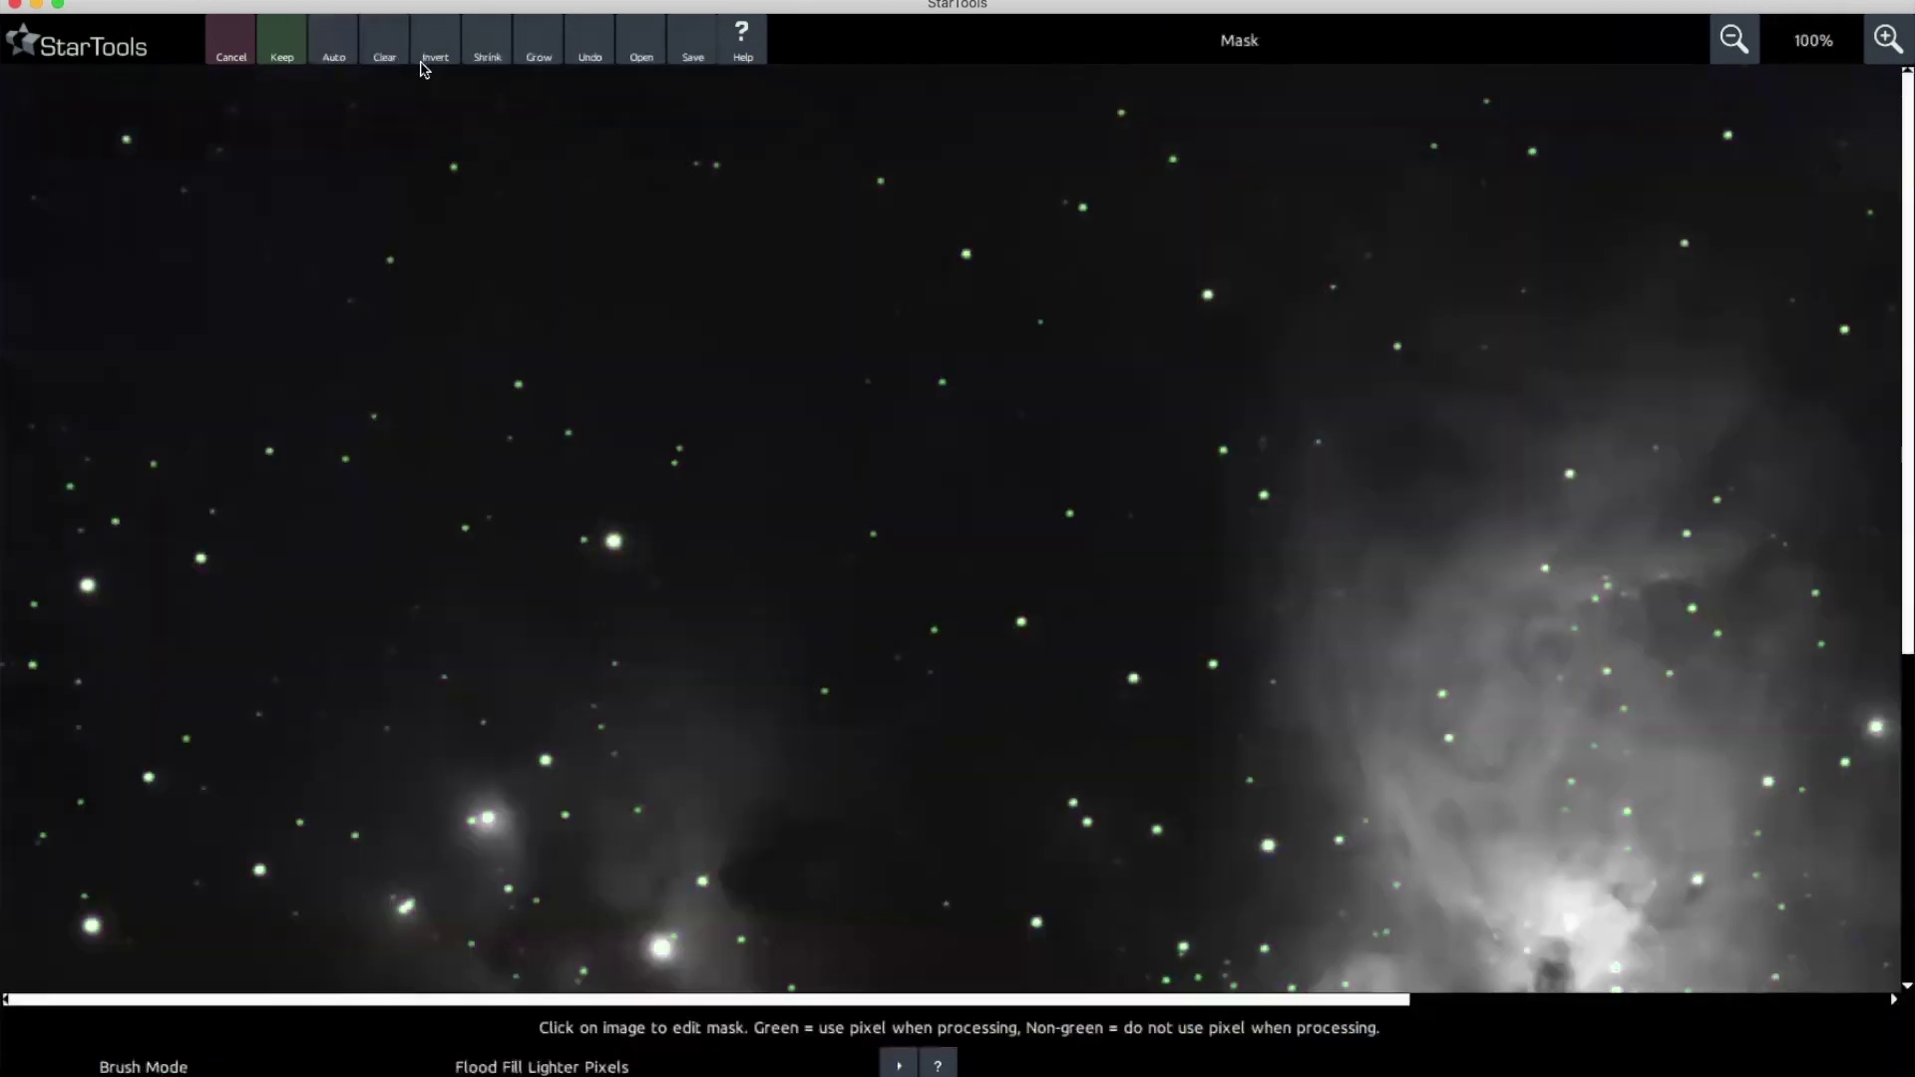
click(437, 44)
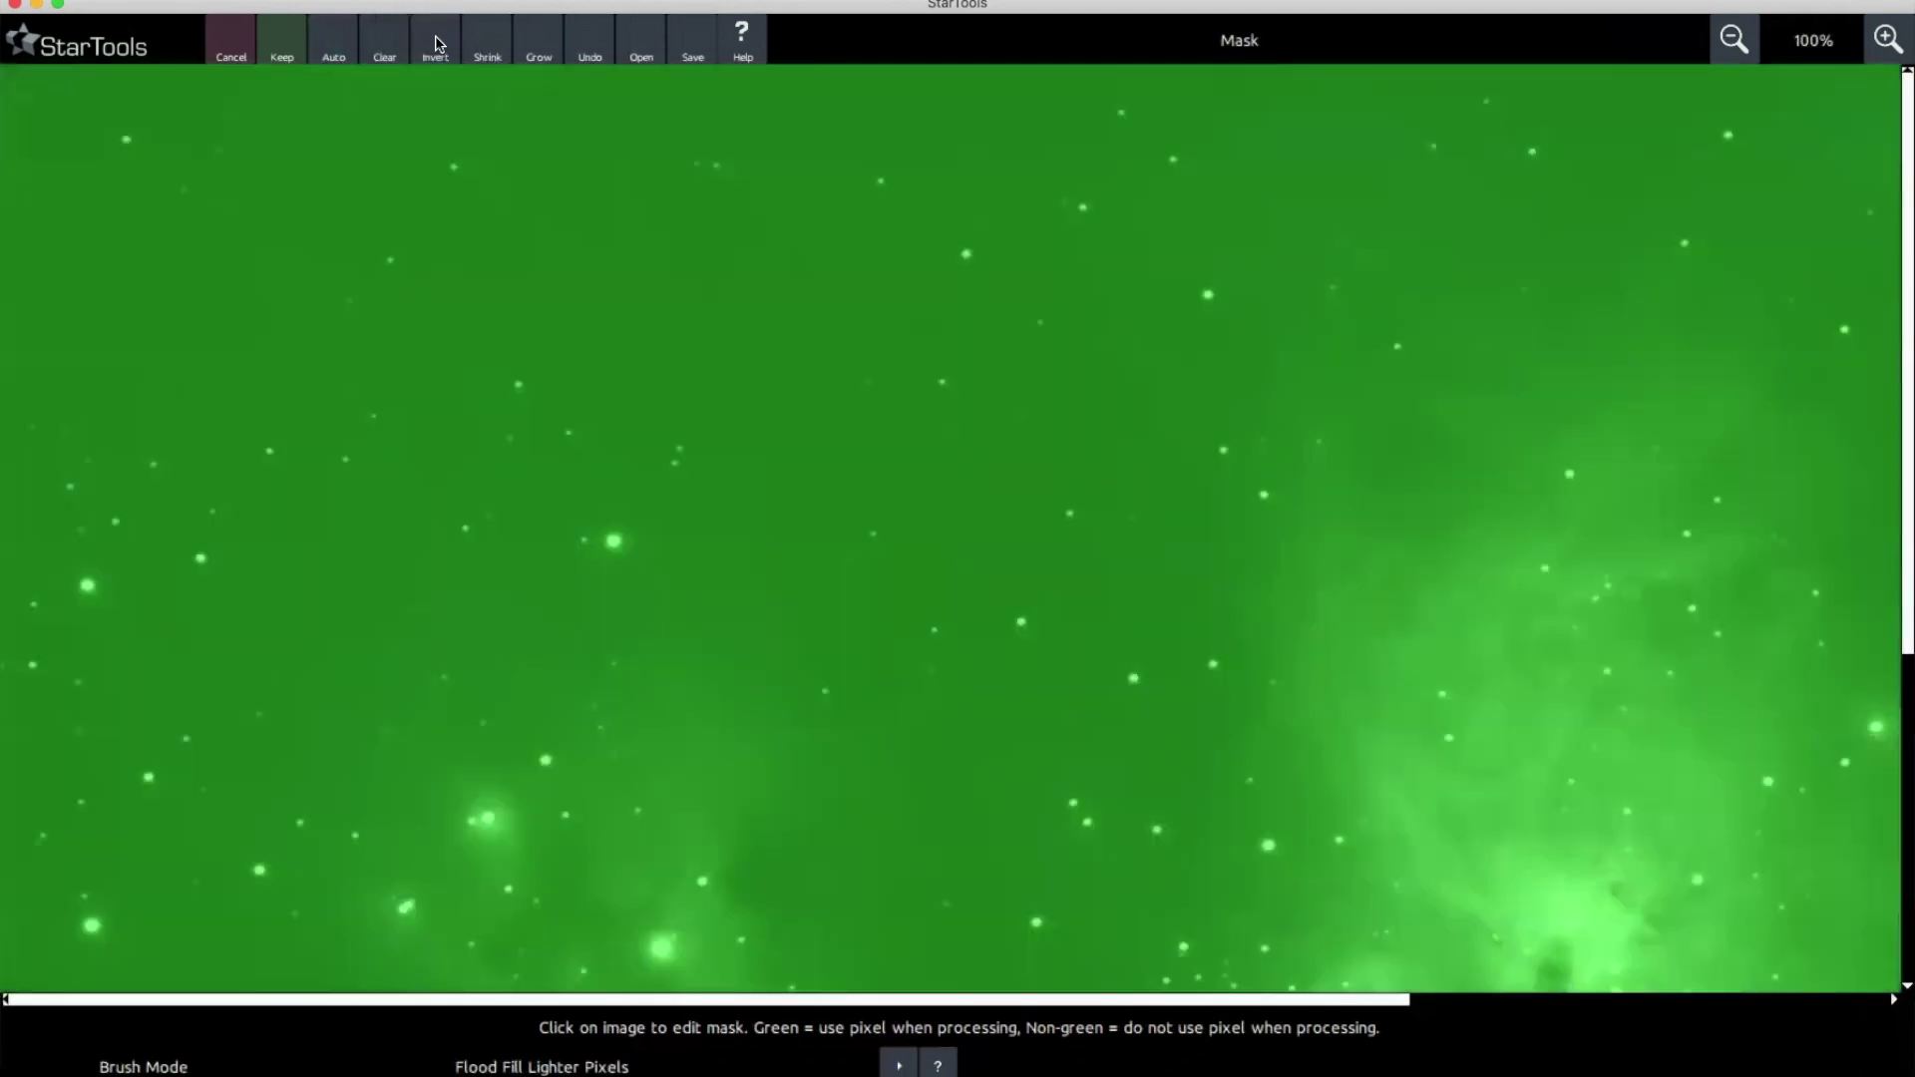